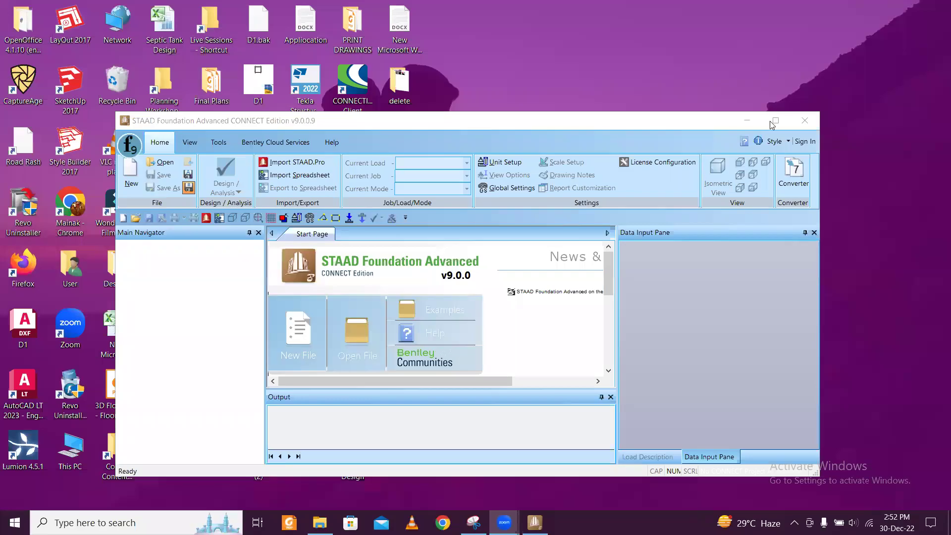
Step: Maximize the STAAD Foundation Advanced window and close the Bentley CONNECT Advisor
click(775, 121)
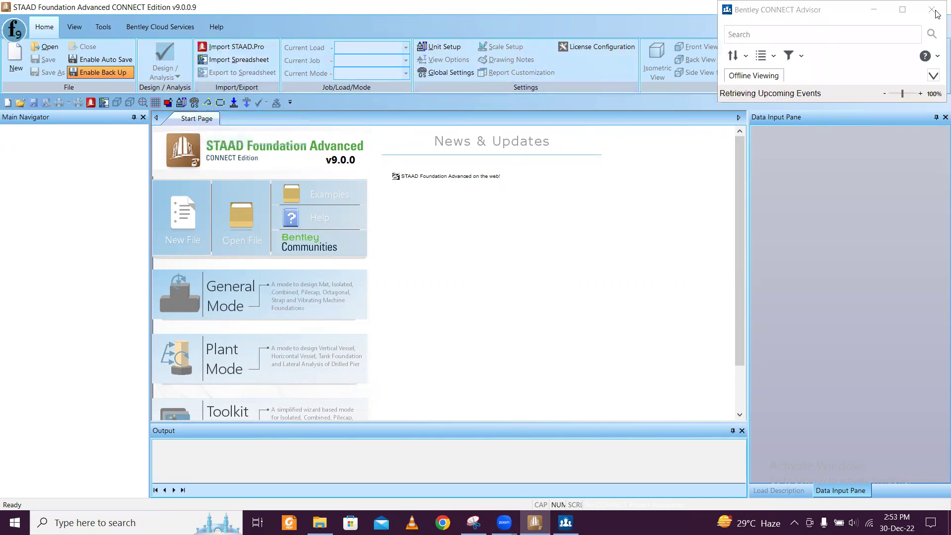
click(931, 10)
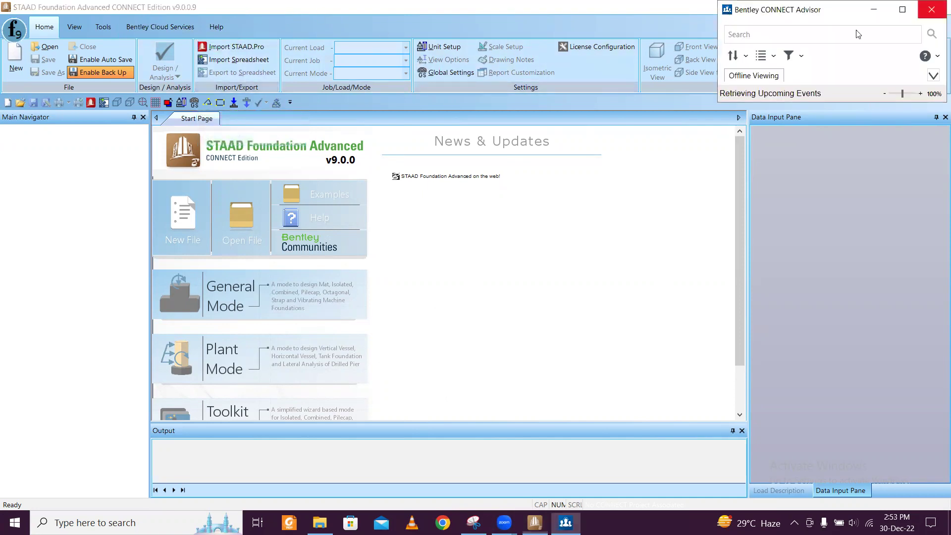
Step: Start a STAAD.Pro import from the G+4 model file
click(219, 47)
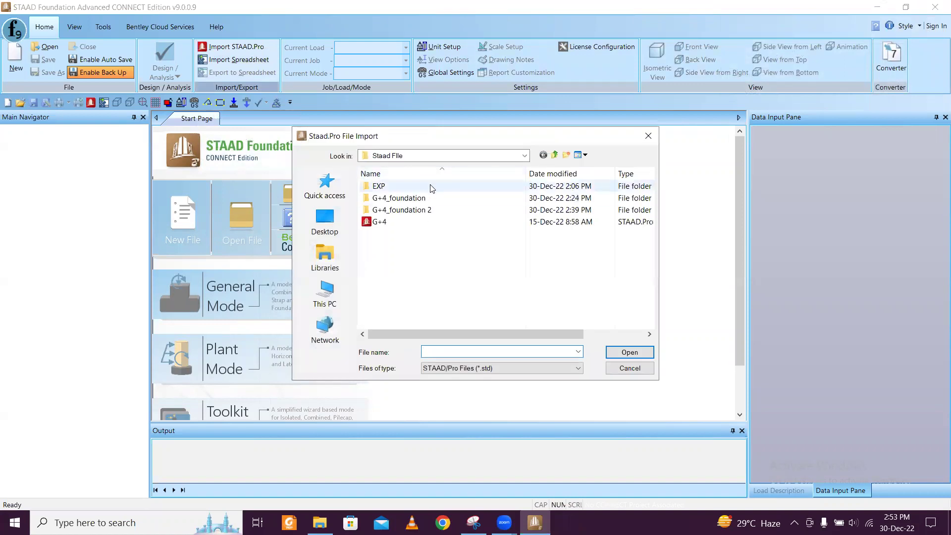
click(391, 222)
click(629, 352)
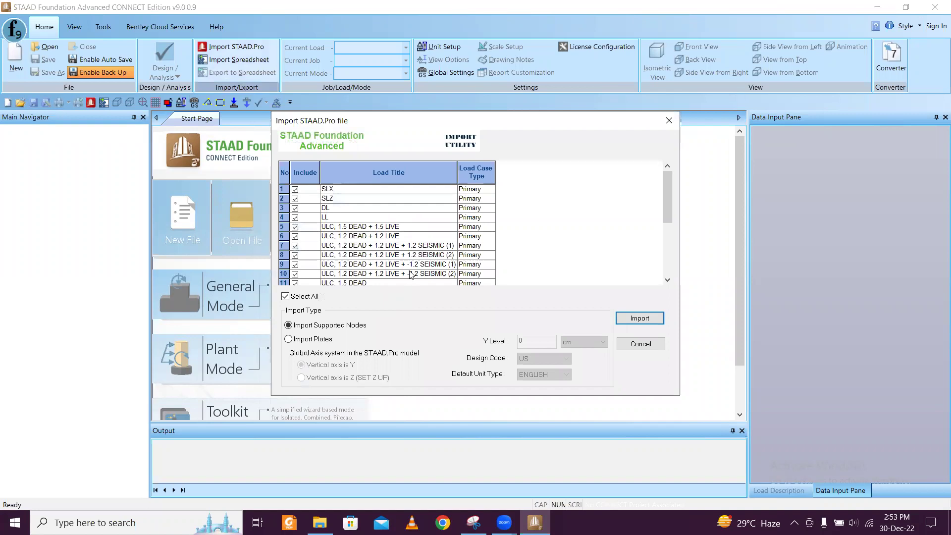
Step: Clear the Include boxes for all load cases in the import list
click(295, 227)
click(295, 237)
click(296, 247)
click(296, 255)
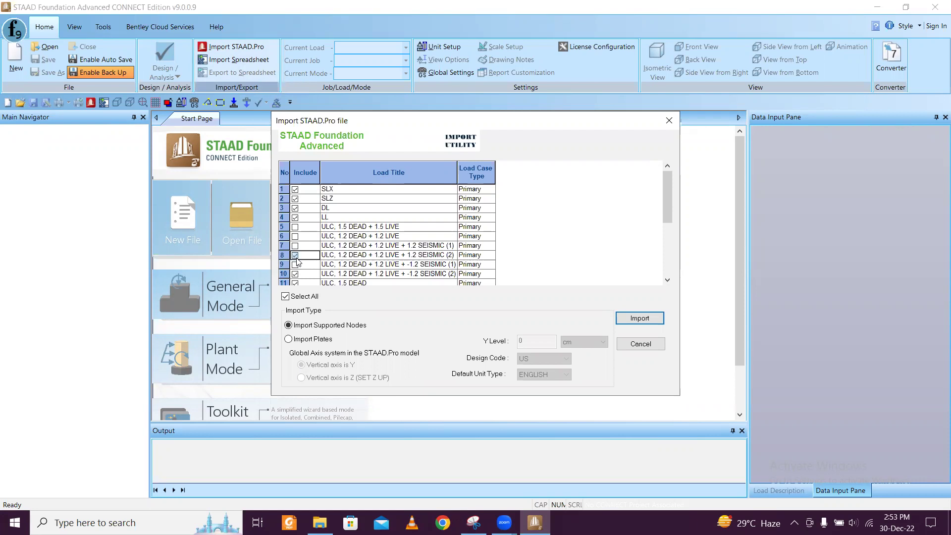
click(295, 255)
click(295, 264)
click(295, 274)
click(295, 283)
click(295, 282)
click(296, 284)
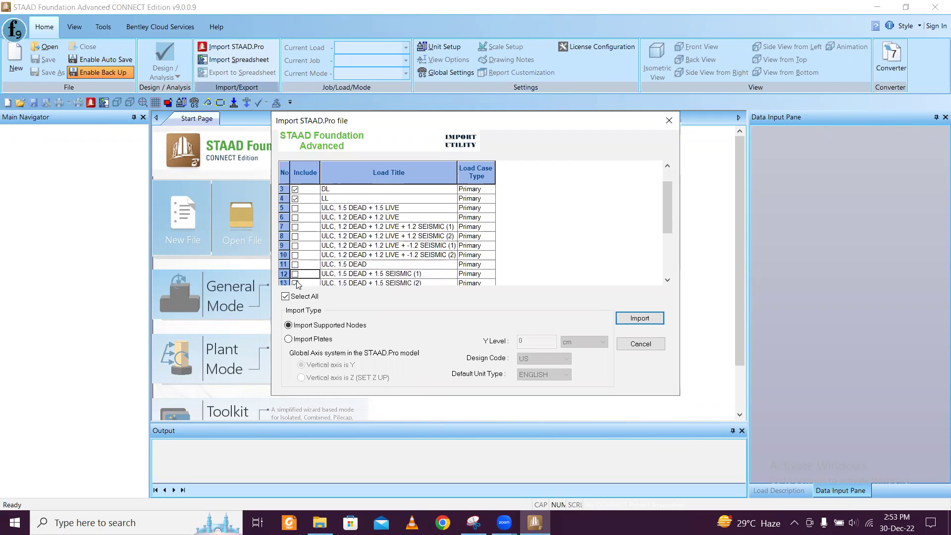
click(296, 285)
click(285, 296)
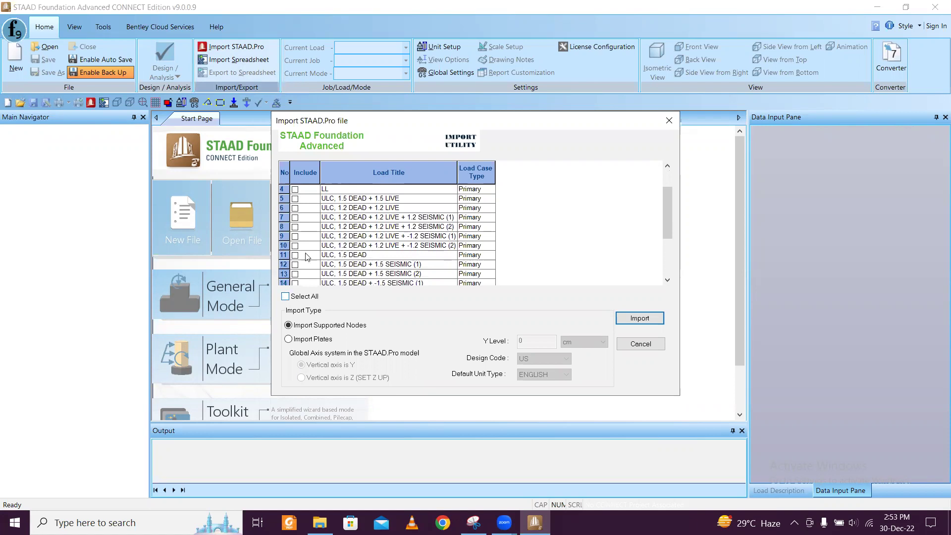
drag(668, 236, 668, 191)
Step: Include only load cases SLX, SLZ, DL and LL, and import the supports
click(295, 189)
click(295, 198)
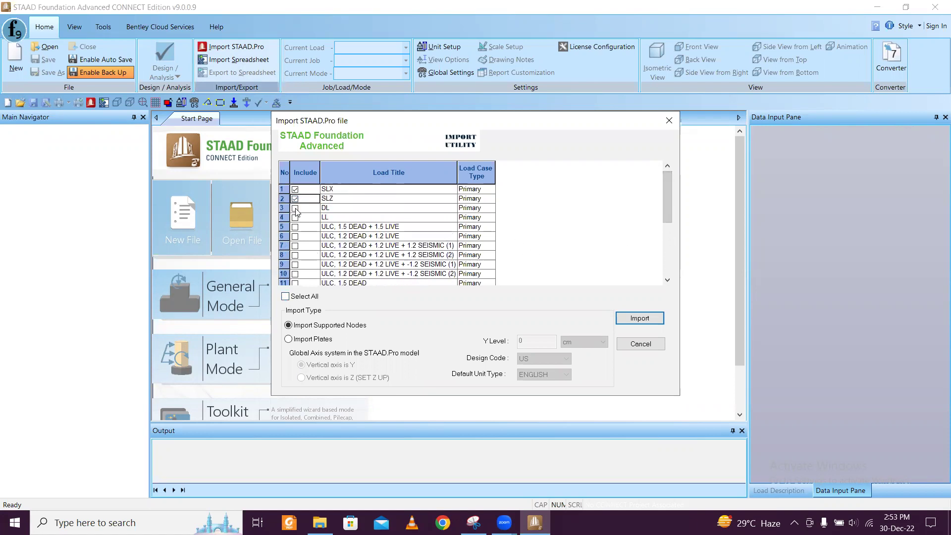
click(296, 208)
click(295, 218)
click(638, 318)
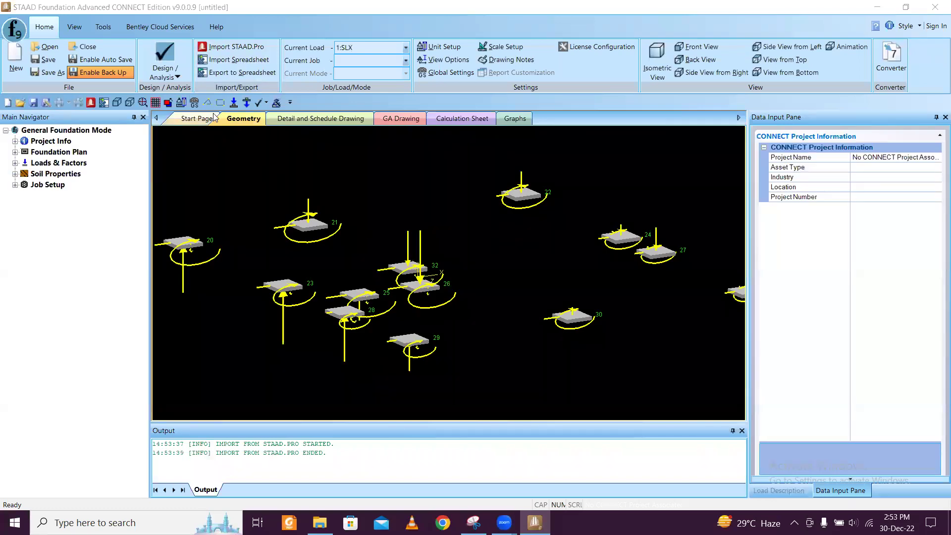
Step: Show the imported support nodes 20–32 in plan view from the top
click(130, 103)
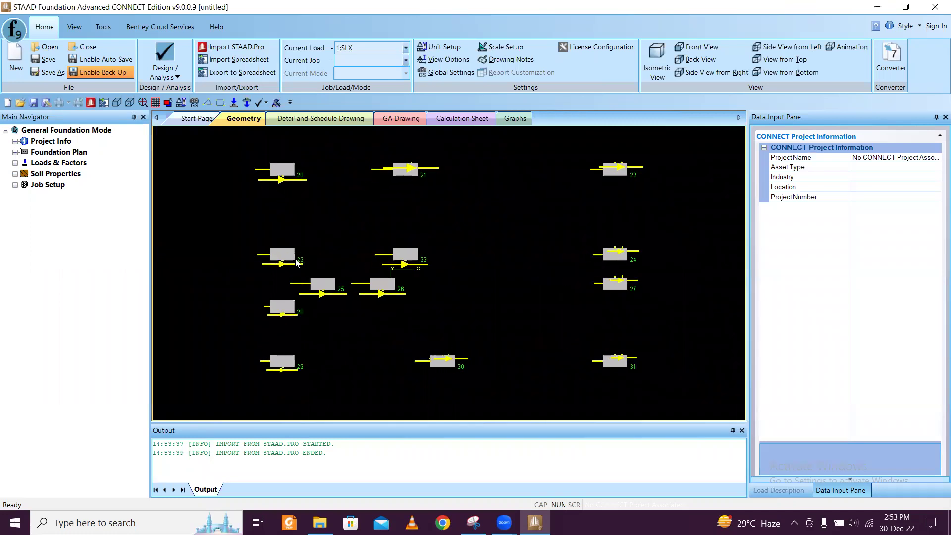
scroll(296, 263, down, 1)
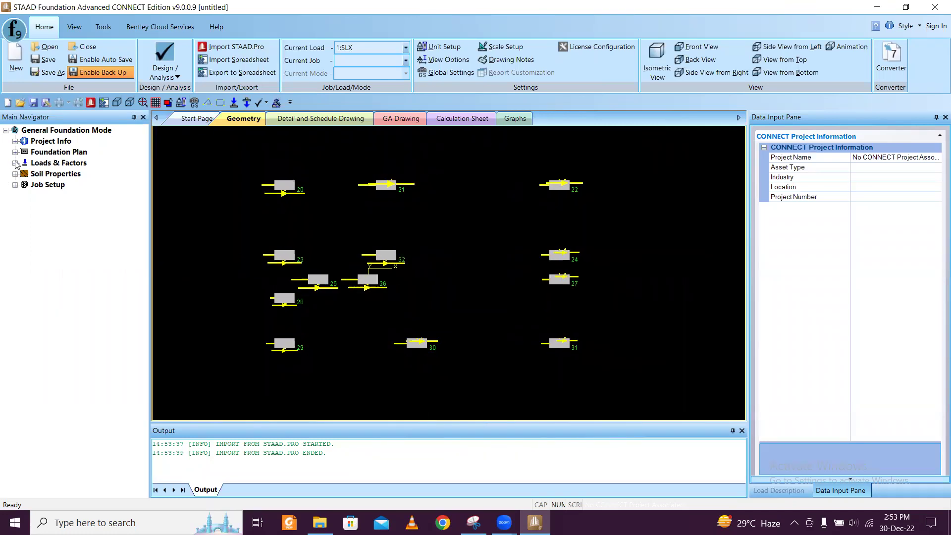
Step: Generate INDIAN-code service load combinations numbered from 101
click(15, 163)
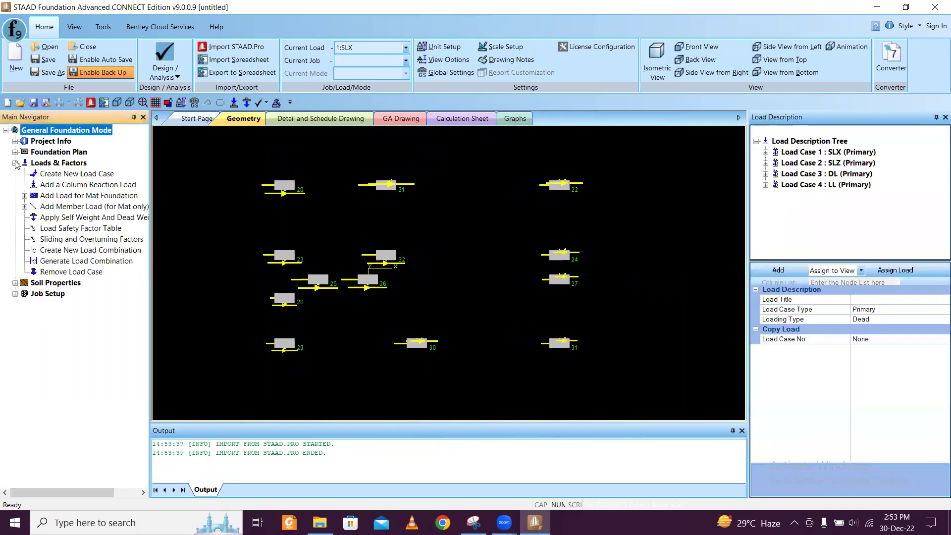
click(87, 264)
click(353, 128)
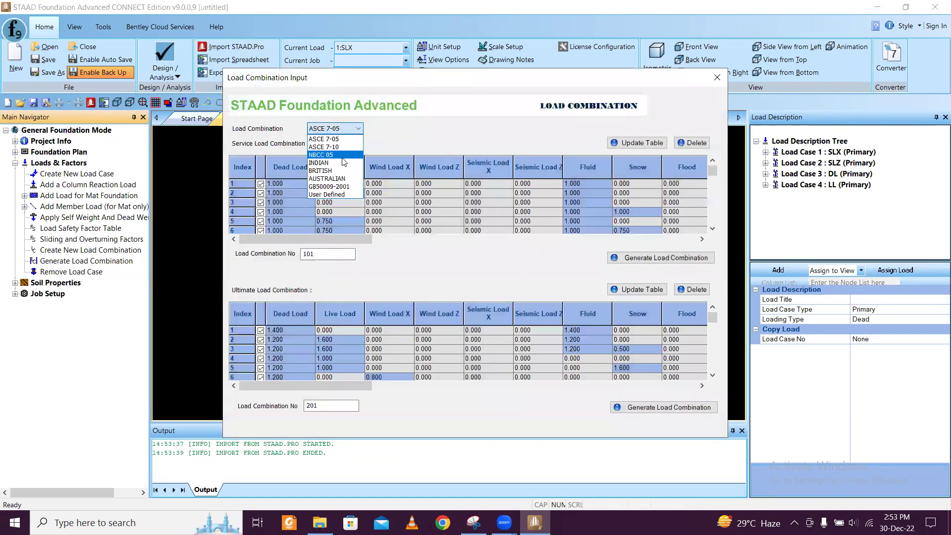
click(344, 162)
click(668, 259)
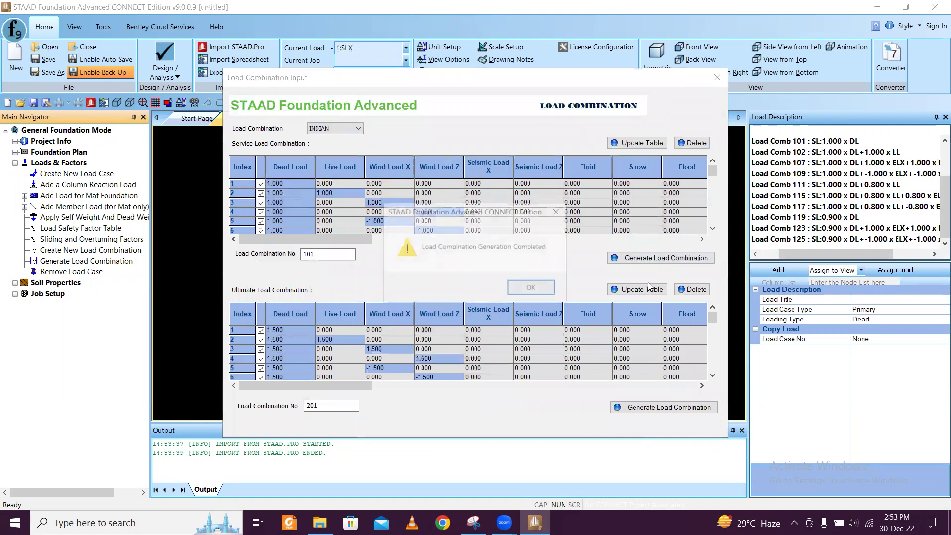
click(531, 287)
Step: Generate the INDIAN ultimate load combinations from 201 and update the table
click(646, 407)
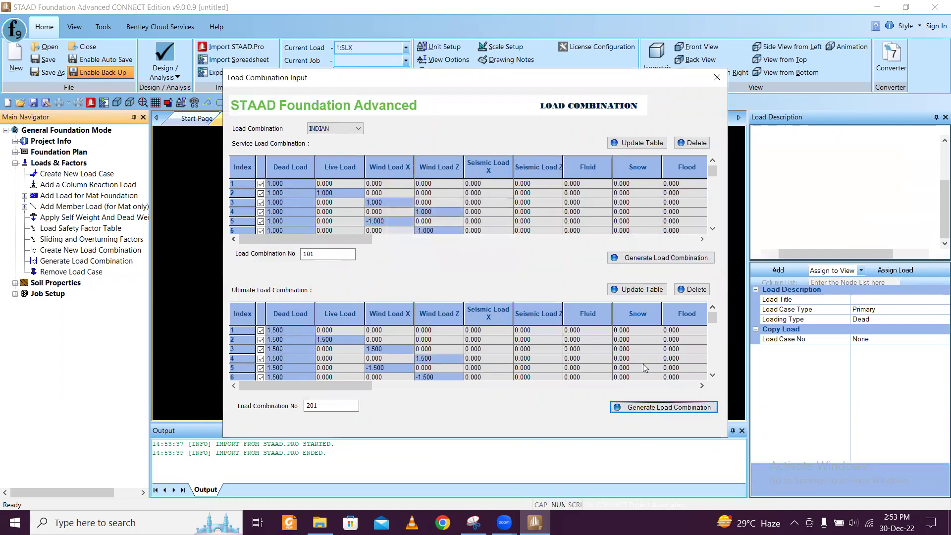
click(533, 291)
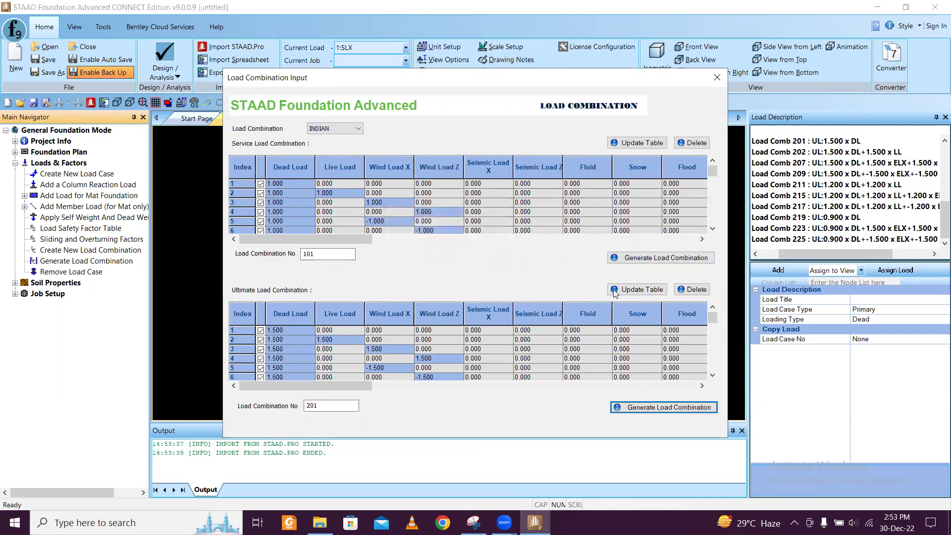
click(648, 289)
click(717, 79)
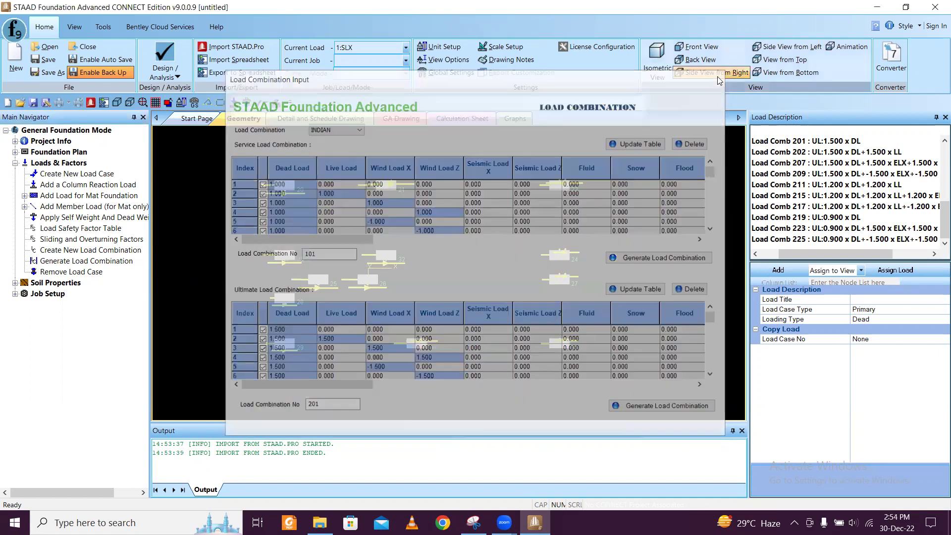
click(16, 282)
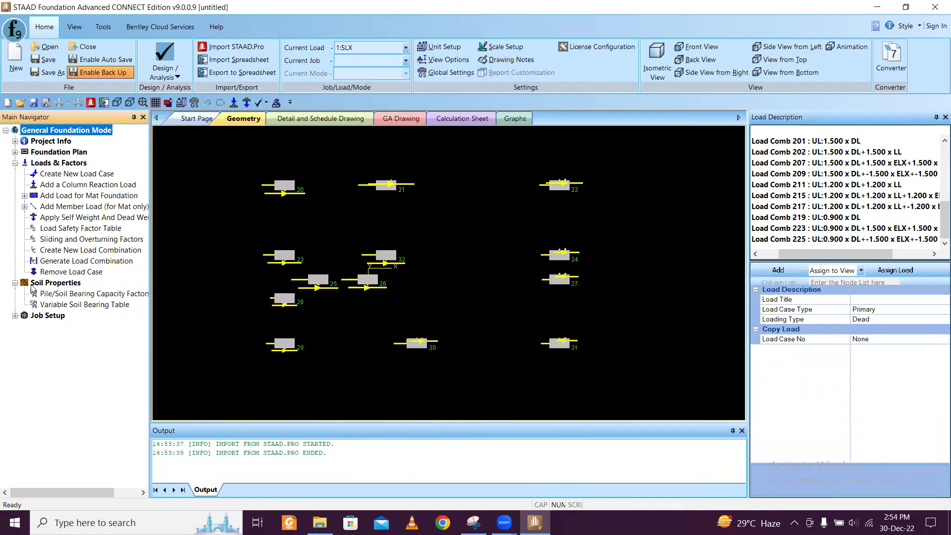
Step: Set up a new job 'mat design' of type Mat with the Indian design code
click(16, 315)
click(47, 329)
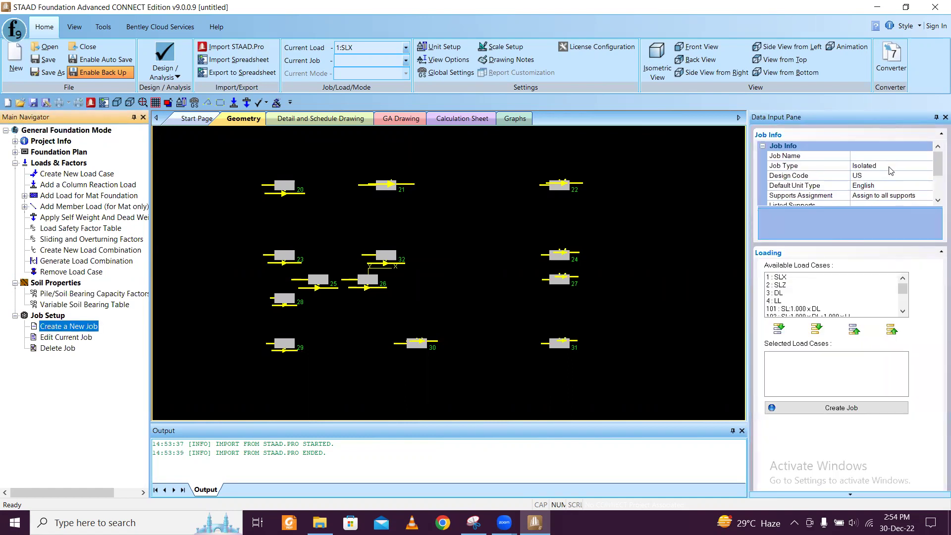
click(890, 160)
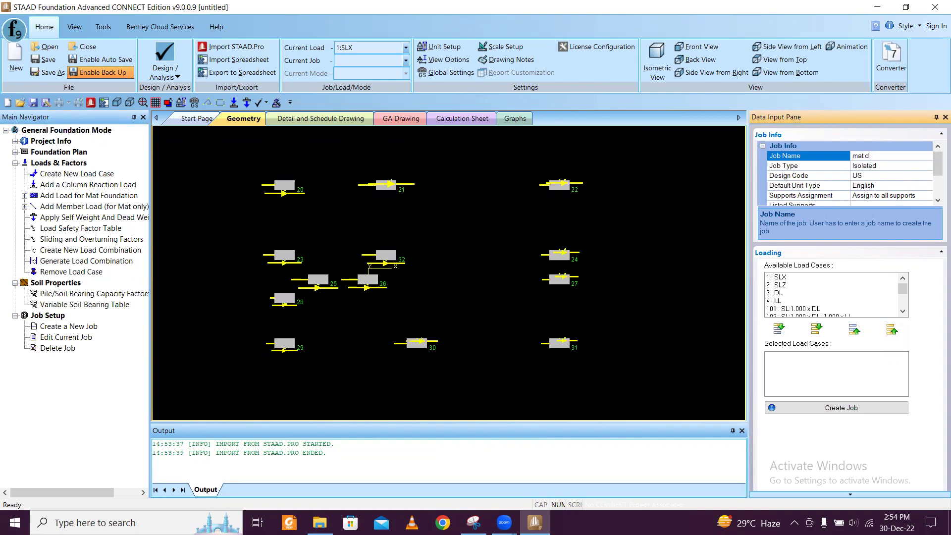
click(922, 165)
click(926, 167)
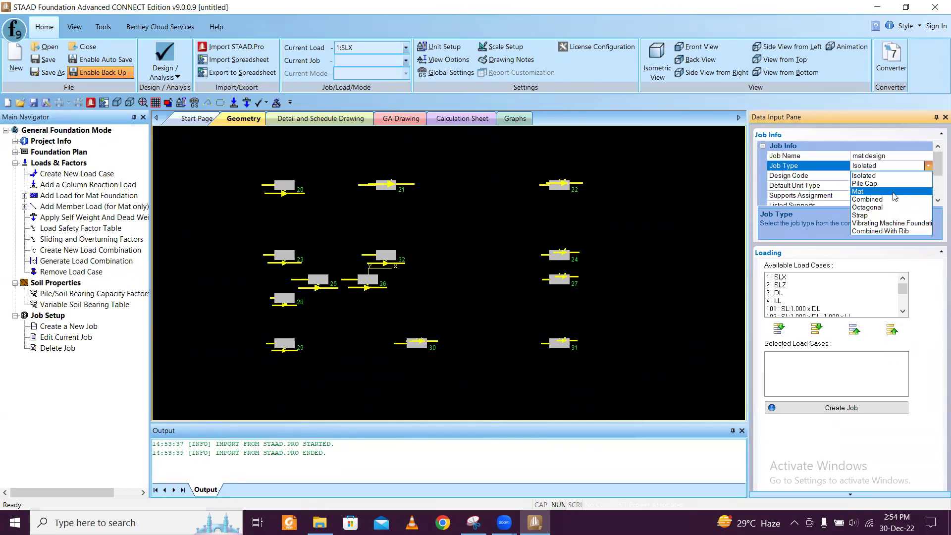
click(894, 196)
click(900, 185)
click(929, 187)
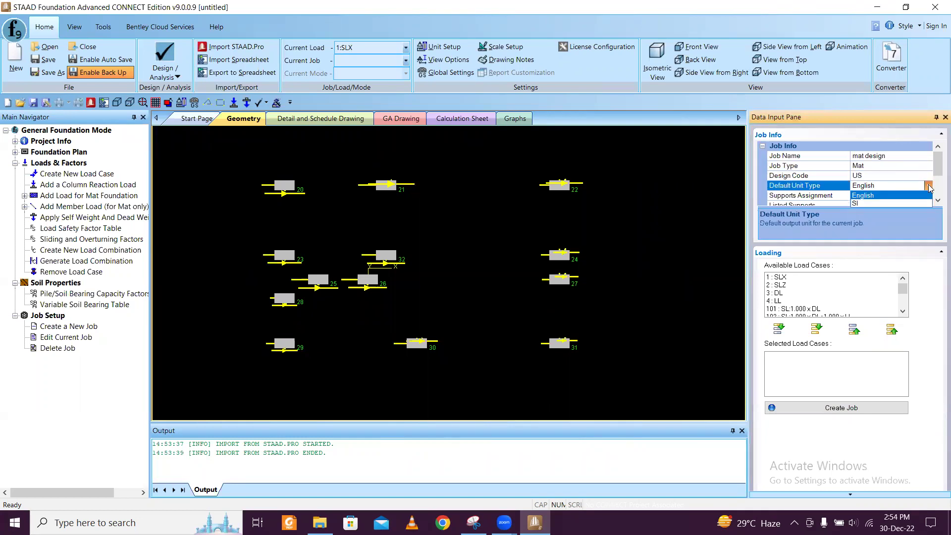
click(928, 176)
click(929, 176)
click(930, 176)
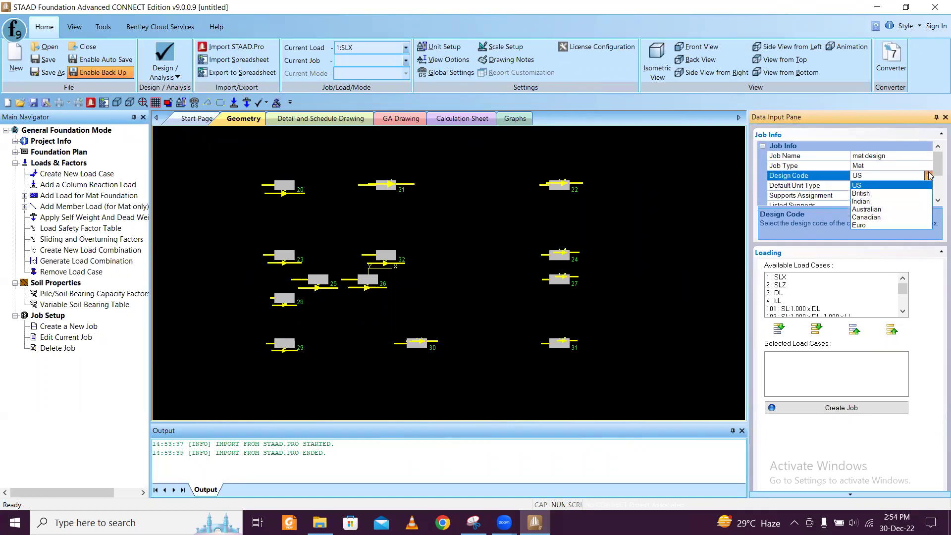
click(914, 201)
Step: Add load cases 101 through 225 to the job and create it
scroll(937, 171, down, 1)
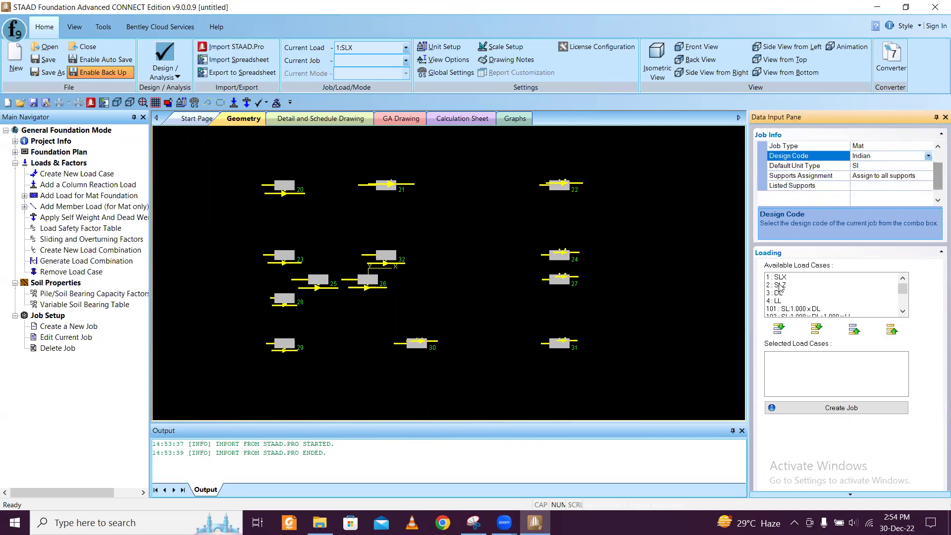
click(792, 309)
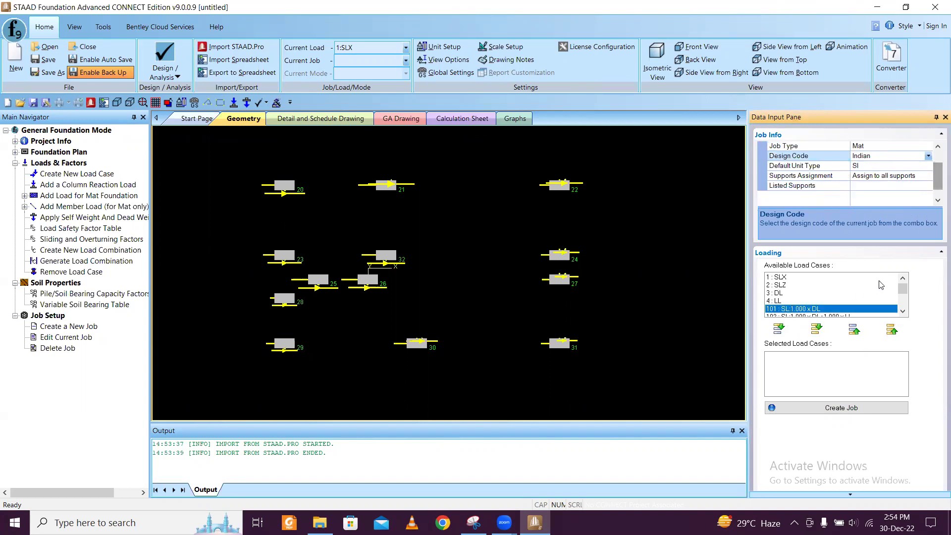
scroll(902, 312, down, 10)
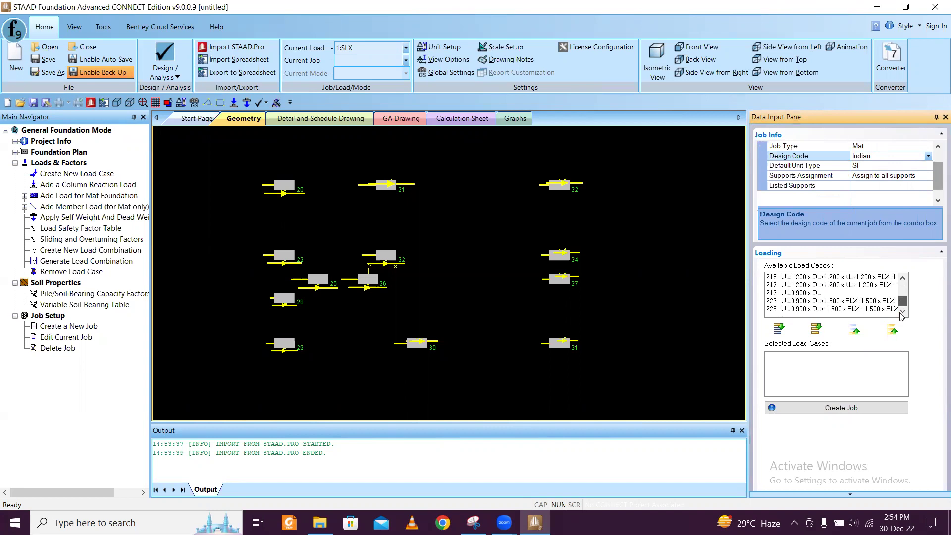
shift+click(865, 309)
click(778, 328)
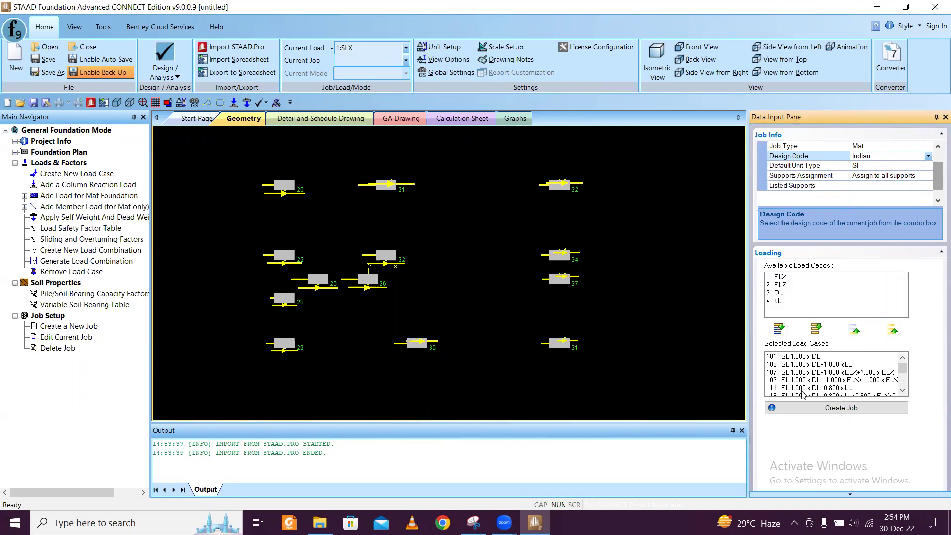
click(808, 408)
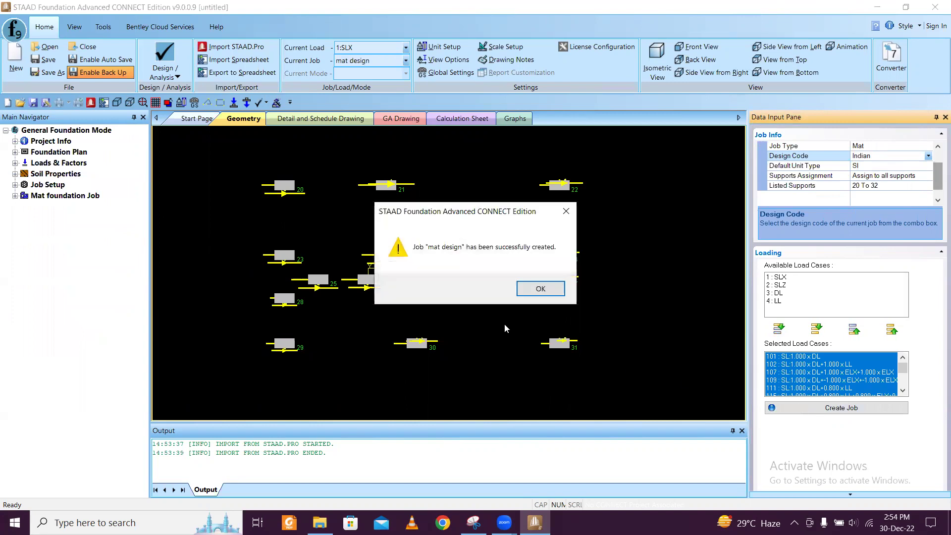
click(532, 295)
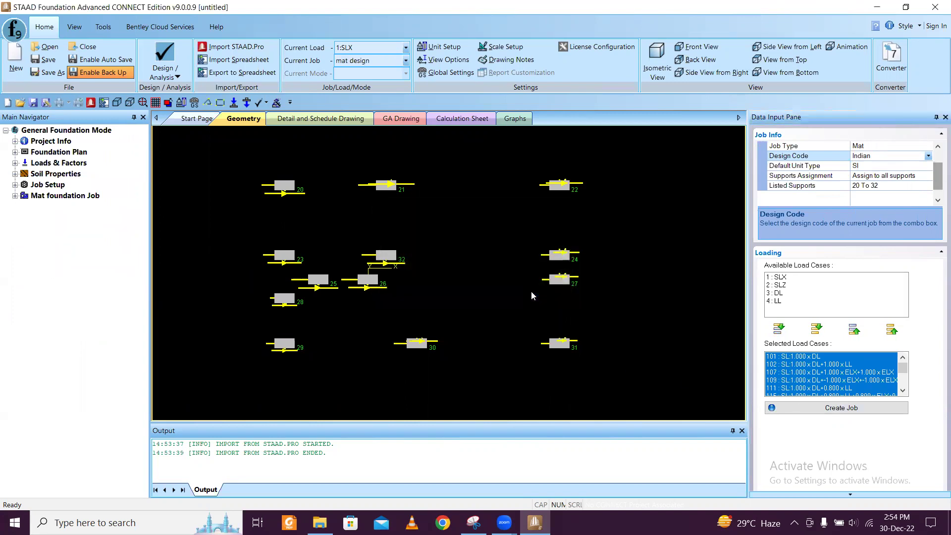
Step: Expand Mat foundation Job down to Mesh generation's Add meshing regions options
click(15, 196)
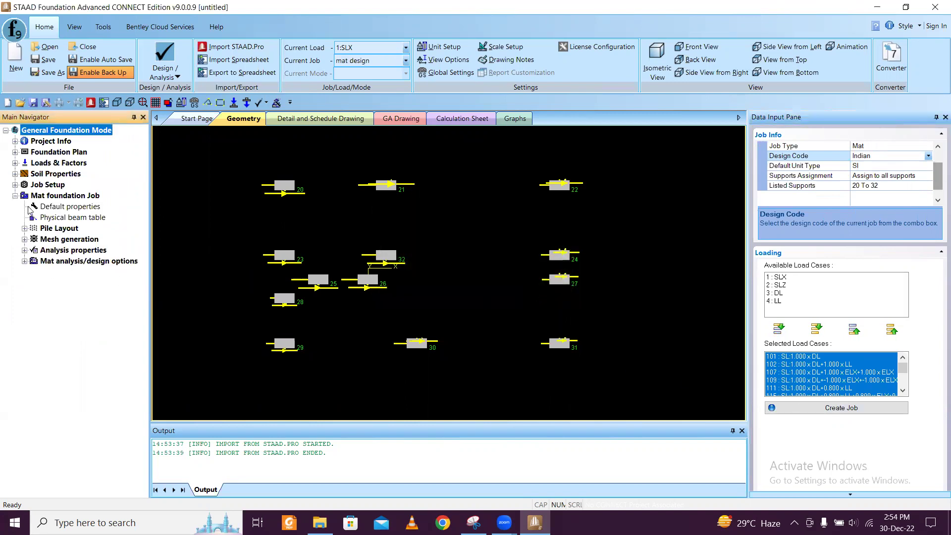
click(62, 208)
click(57, 218)
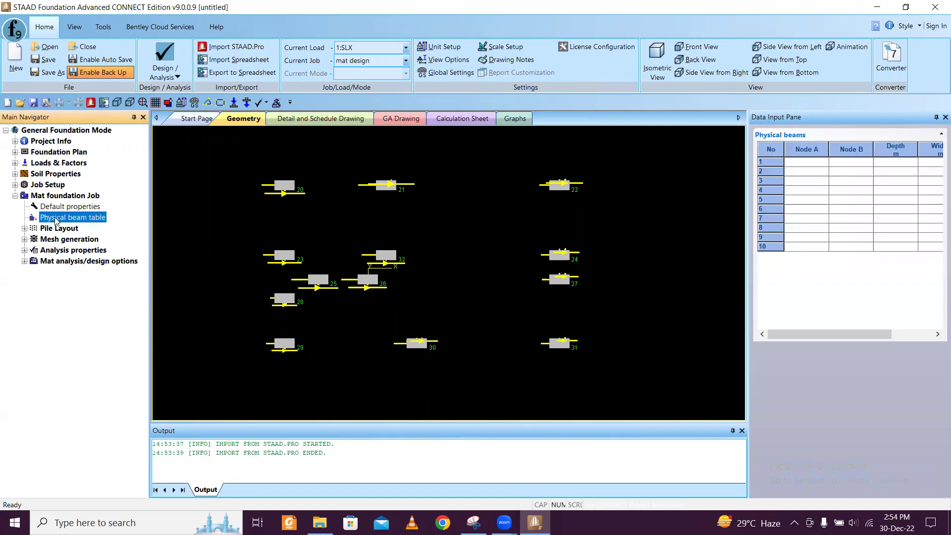
click(24, 239)
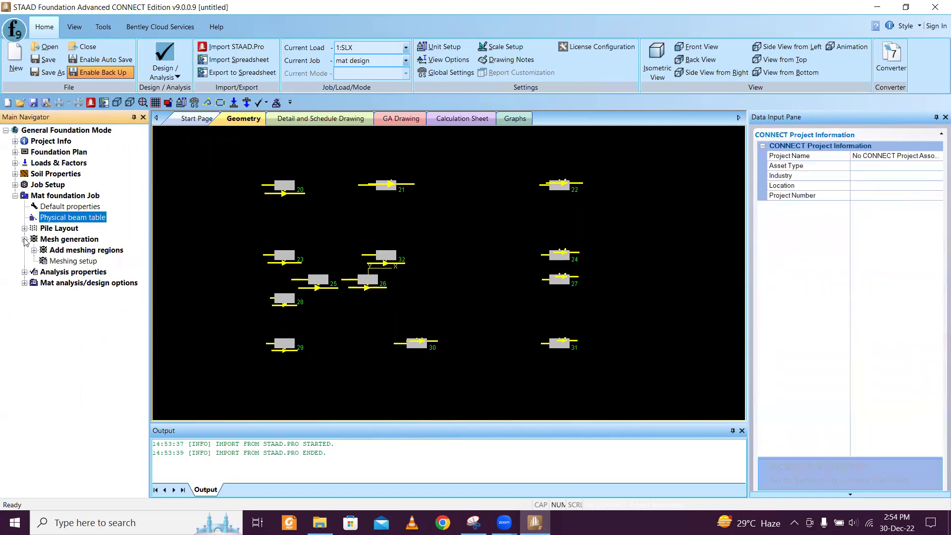
click(75, 254)
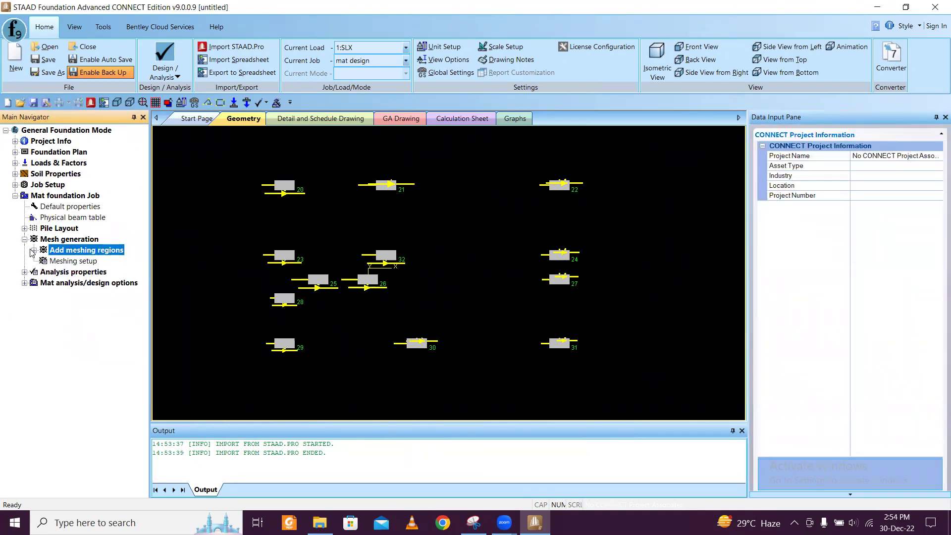
click(34, 250)
Step: Define a rectangular region at corner X −1, Z −1, length 9.55, width 9.76
click(82, 274)
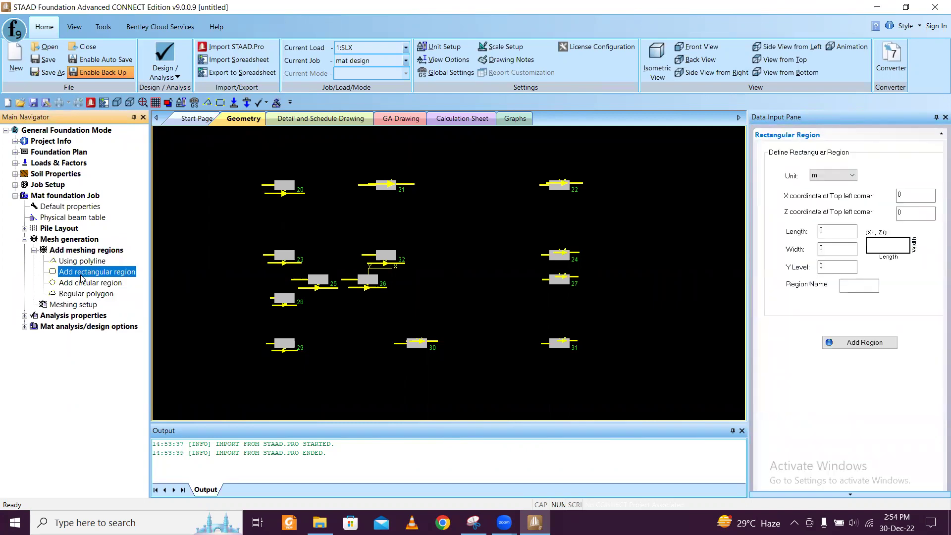
click(915, 195)
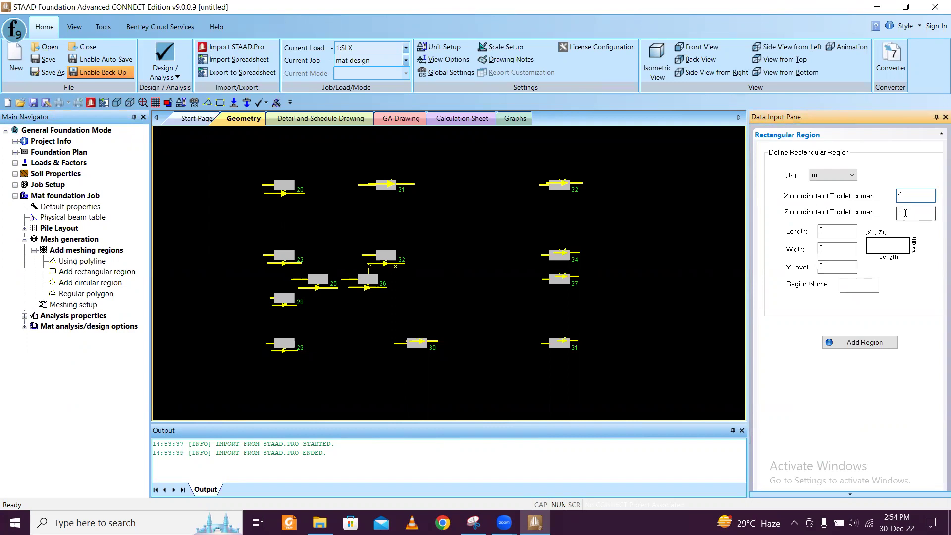
key(Tab)
text(-)
click(474, 522)
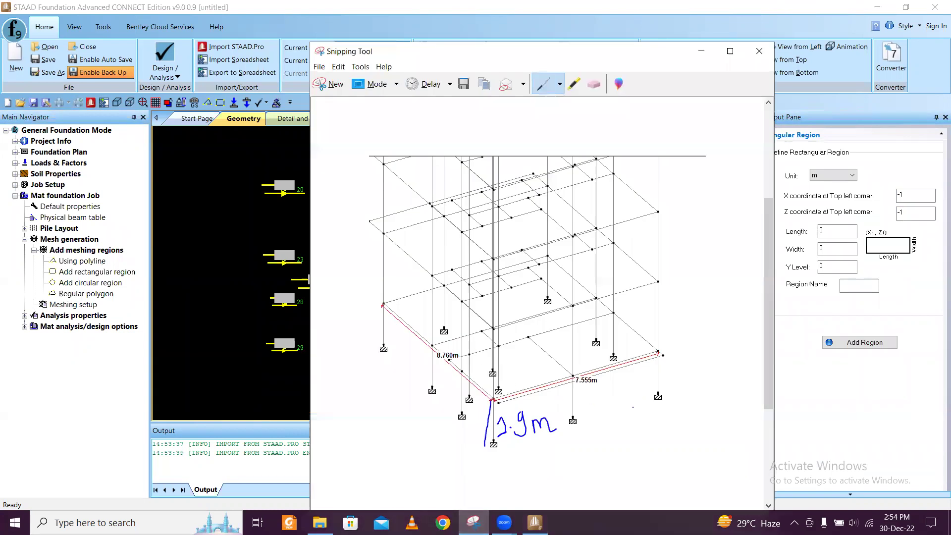
click(703, 53)
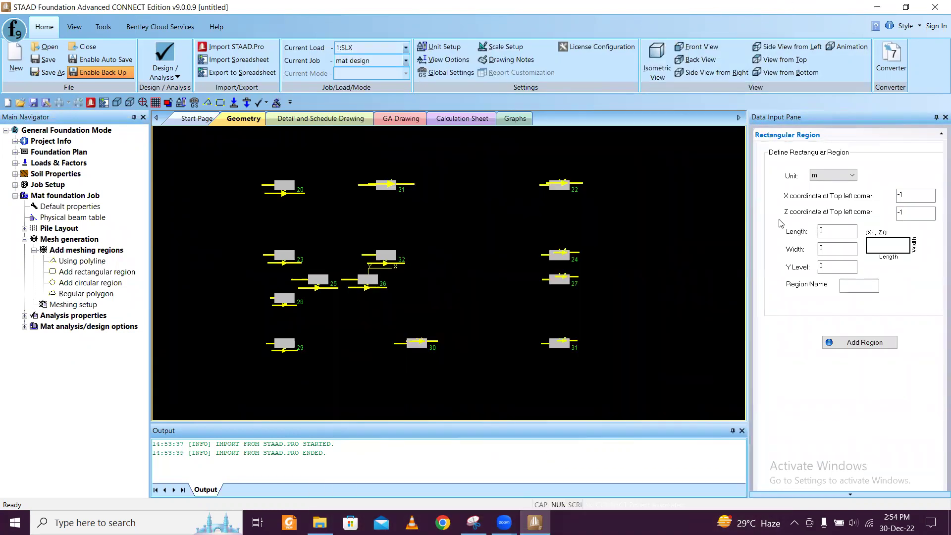
double_click(822, 231)
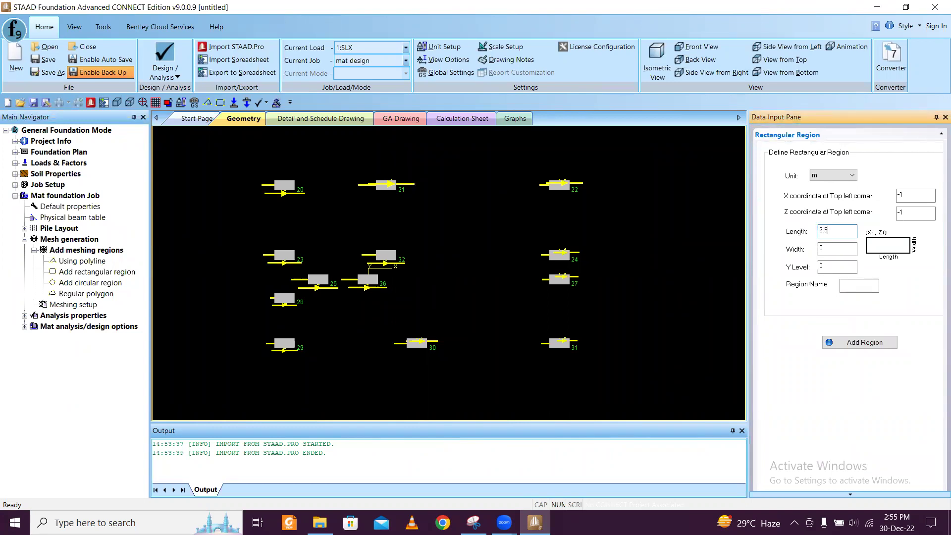
click(473, 522)
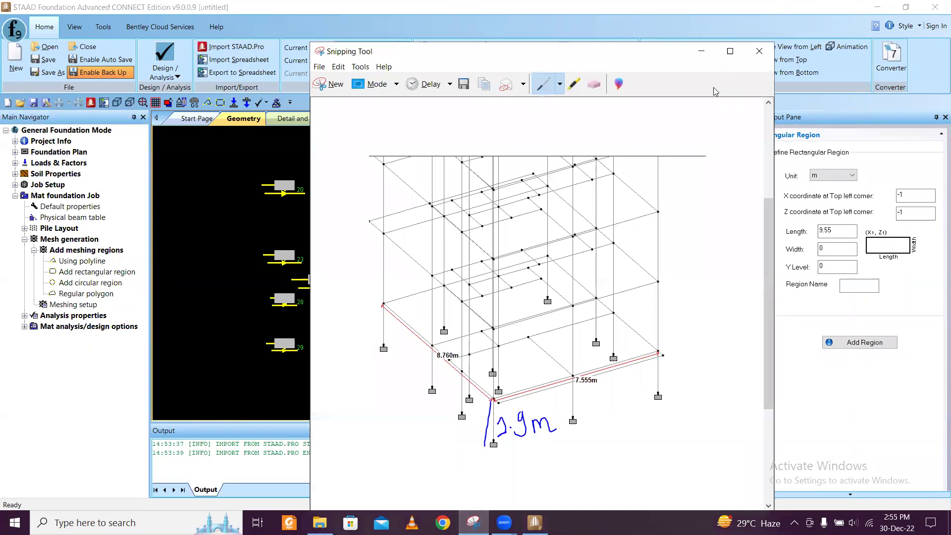
click(701, 51)
click(813, 249)
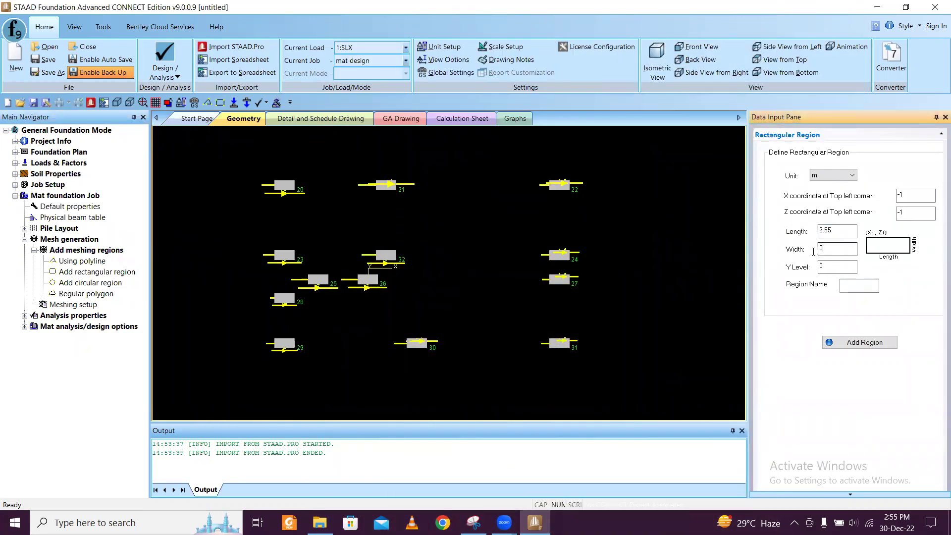
double_click(813, 251)
text(9.76)
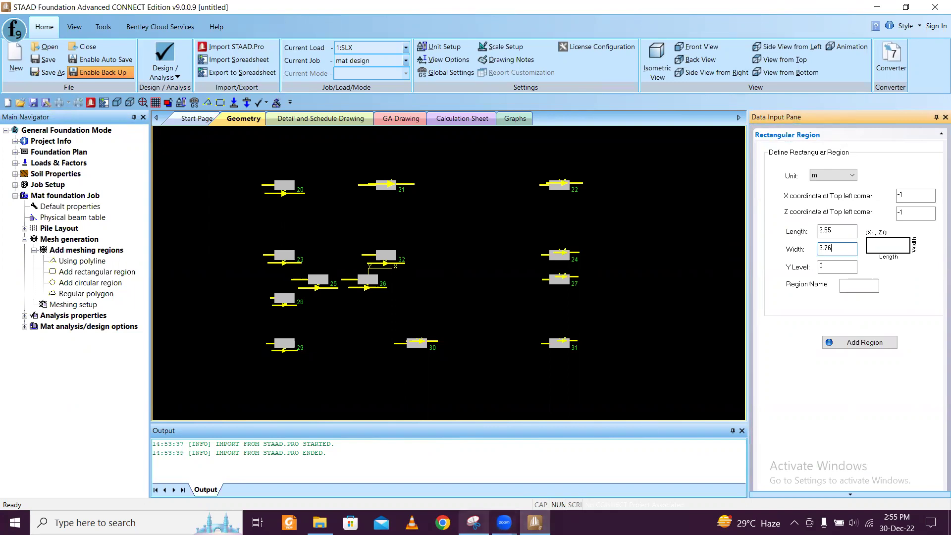
Step: Set the region's Y Level to −1.9, name it 1, and add it
click(474, 522)
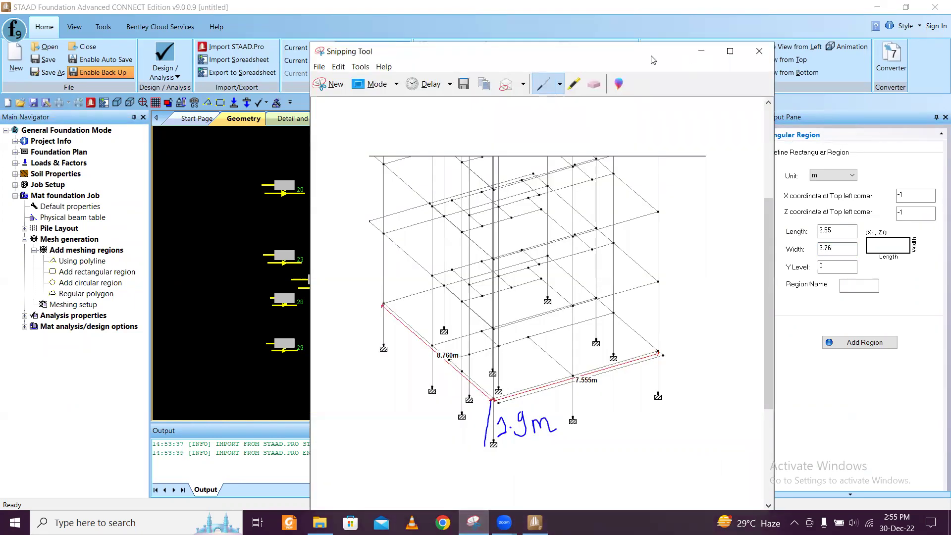
click(701, 51)
double_click(837, 267)
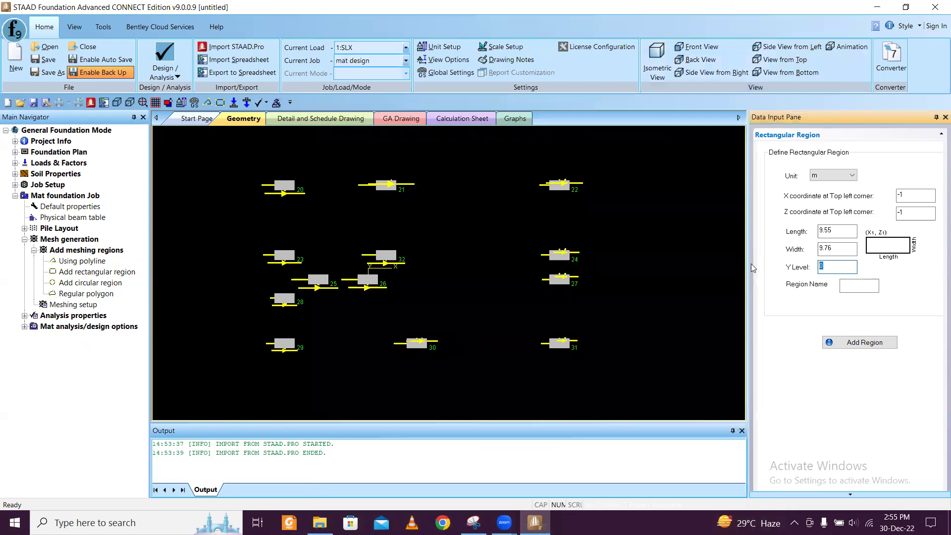
text(-1.9)
click(857, 288)
click(880, 347)
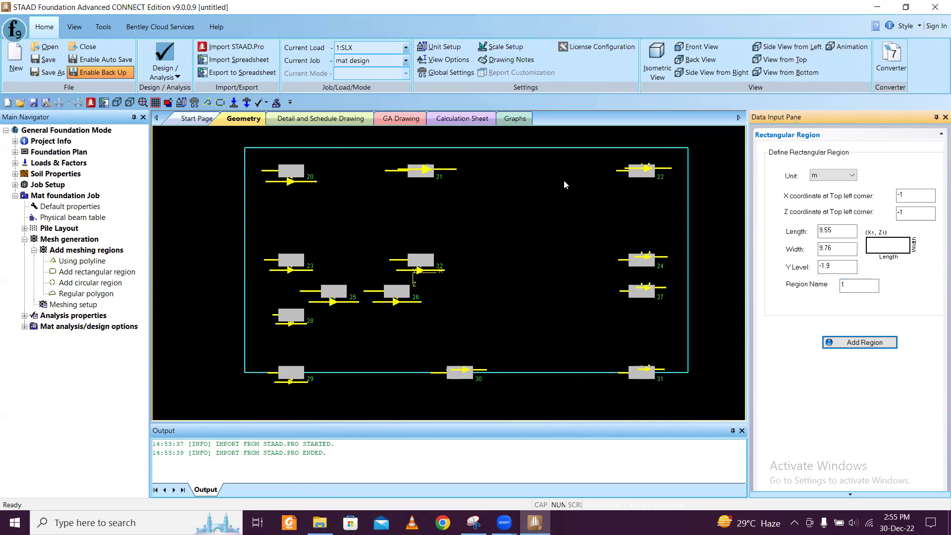
Step: Delete the previously added meshing region
click(560, 148)
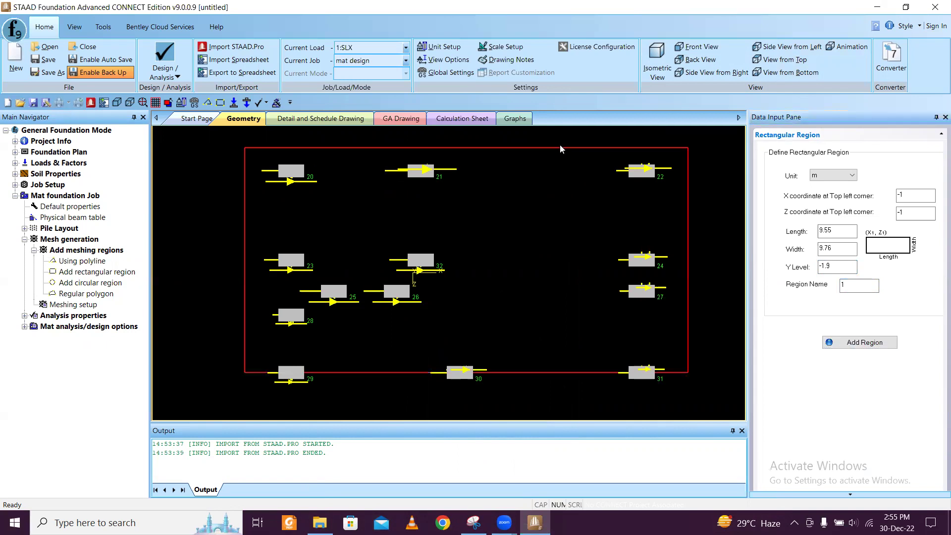
key(Delete)
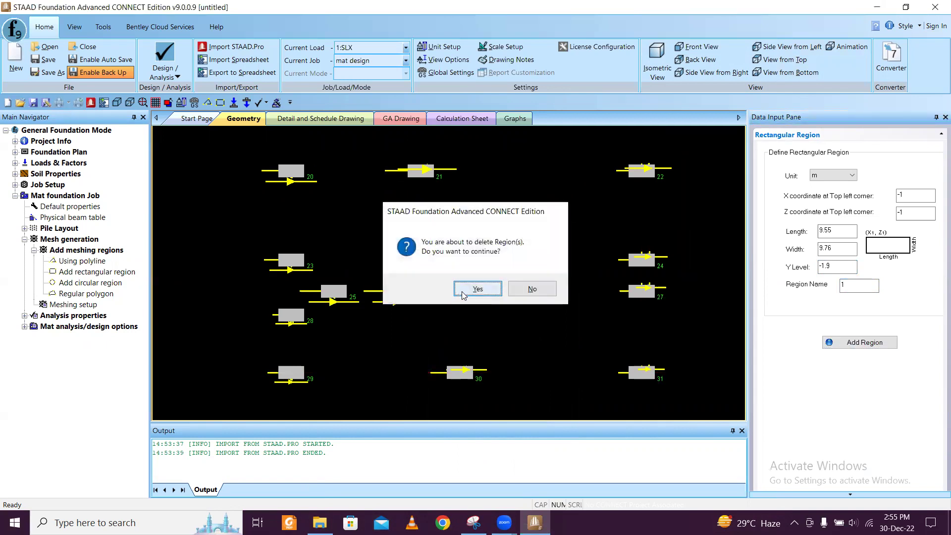
click(483, 286)
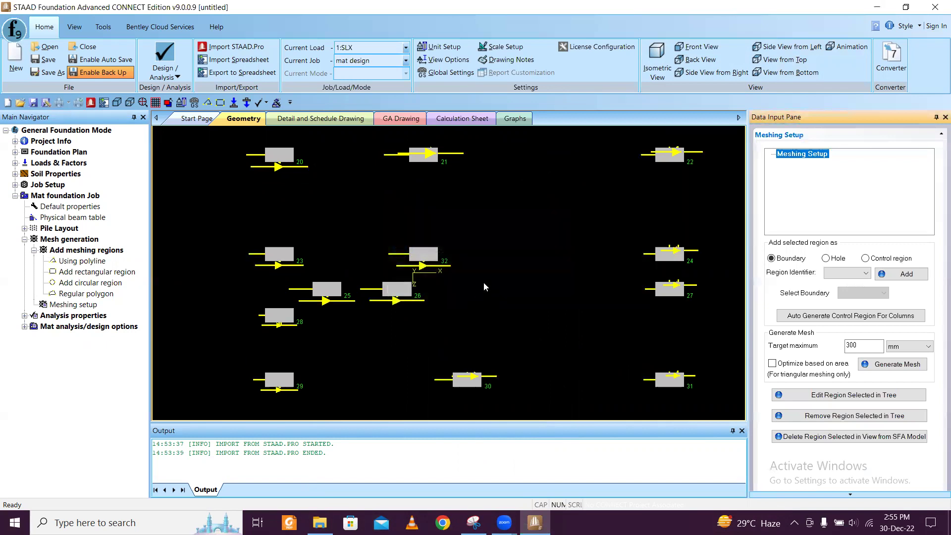
Step: Start a new rectangular region at corner X −1, Z −1 with length 10
click(91, 273)
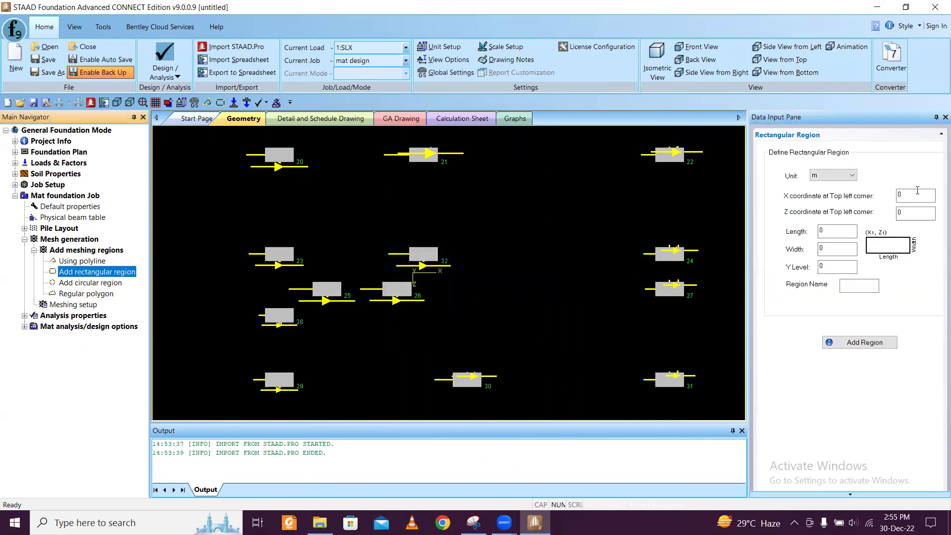
click(917, 193)
text(-1)
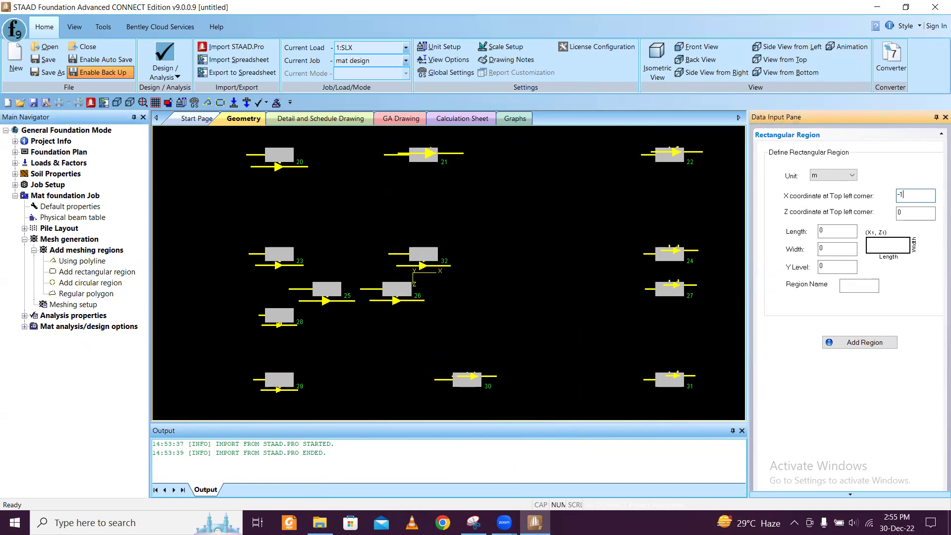
key(Tab)
text(-1)
click(827, 231)
key(alt+Tab)
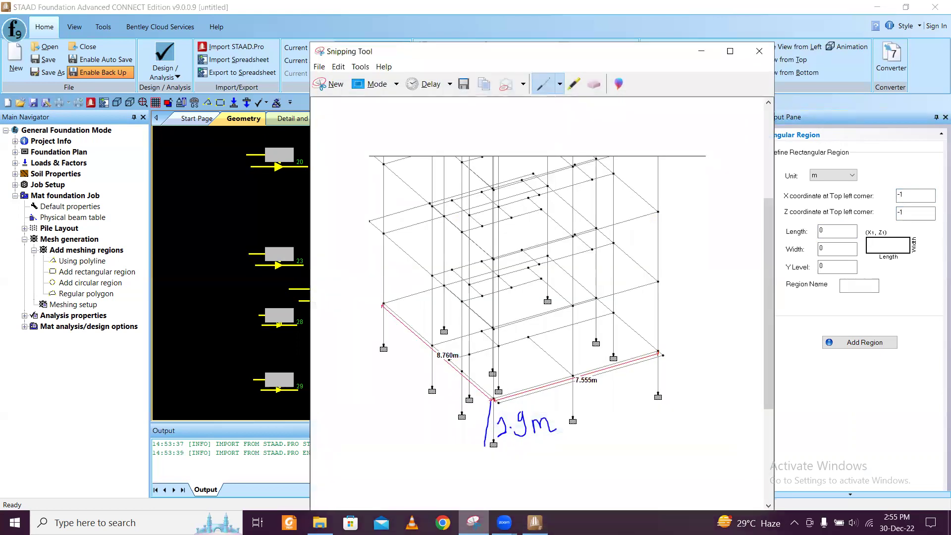
key(alt+Tab)
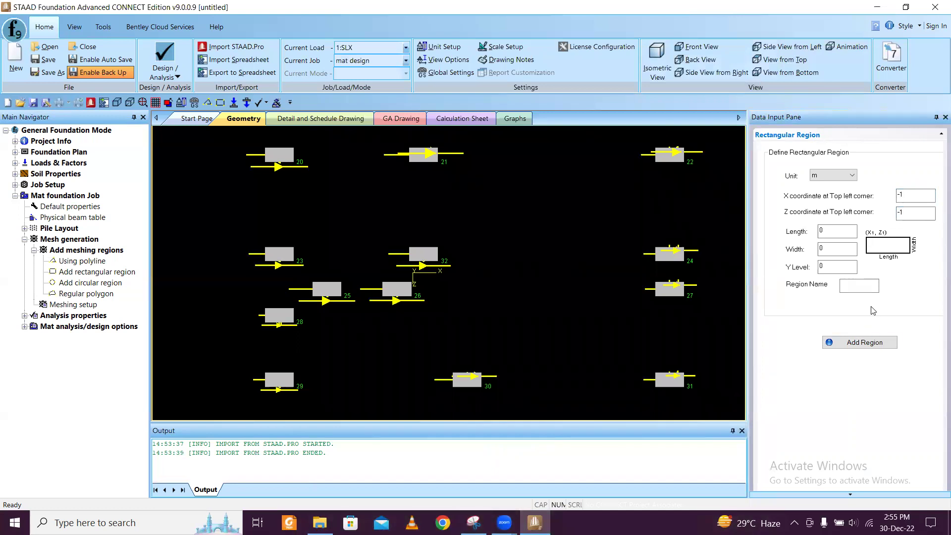
text(1)
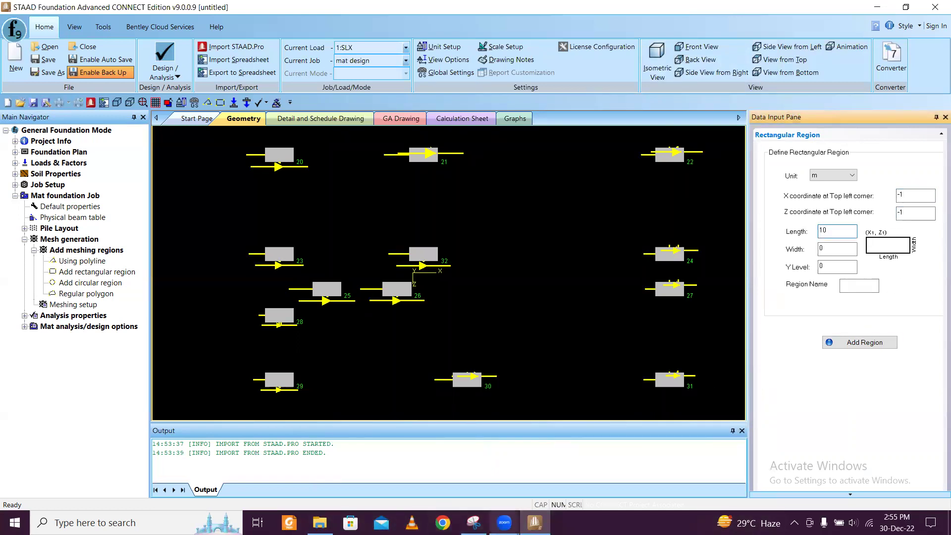
click(474, 523)
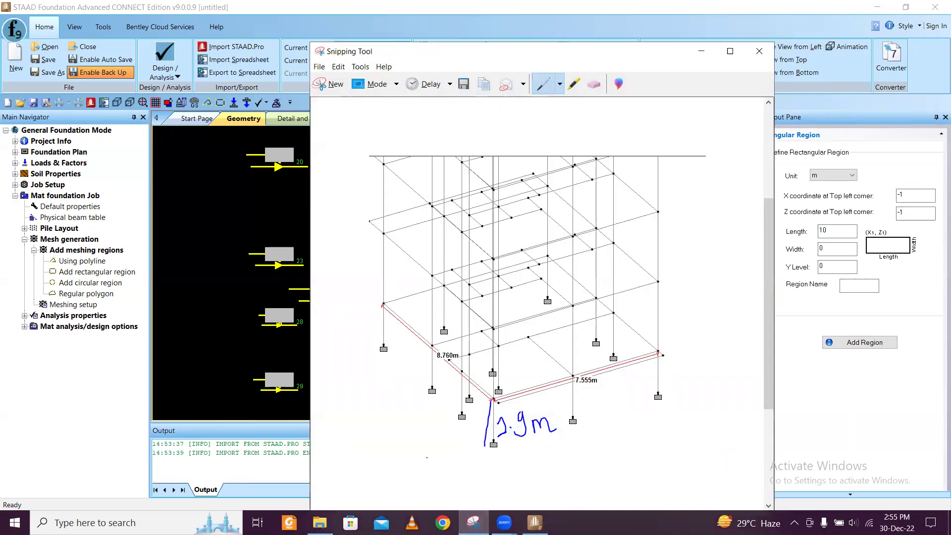
Step: Set width 11, Y Level −1.9 and region name 1, then add the region
click(834, 246)
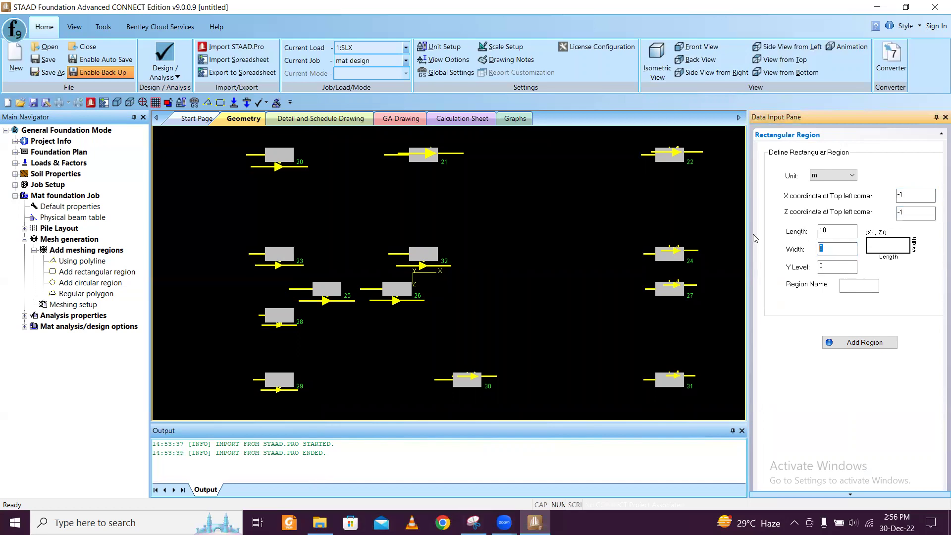
text(11)
key(Tab)
key(alt+Tab)
key(alt+Tab)
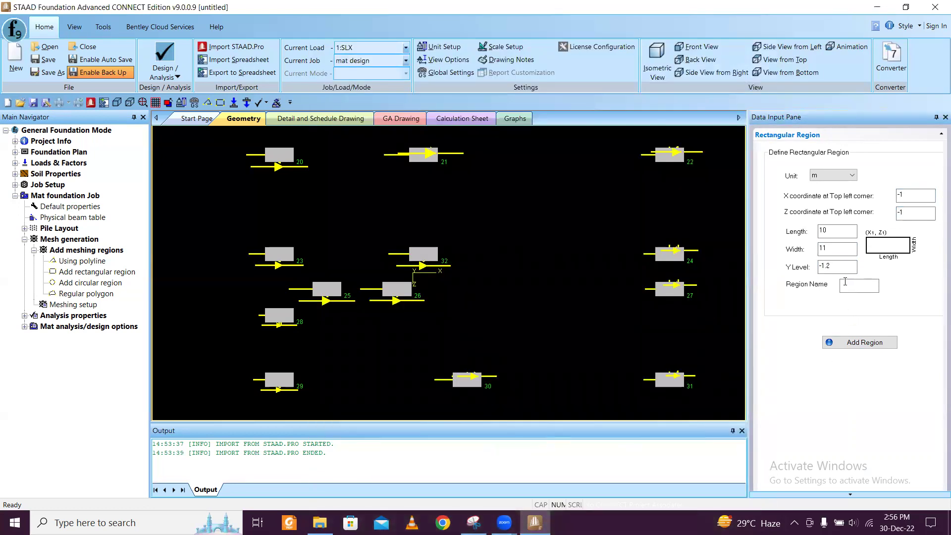
click(846, 266)
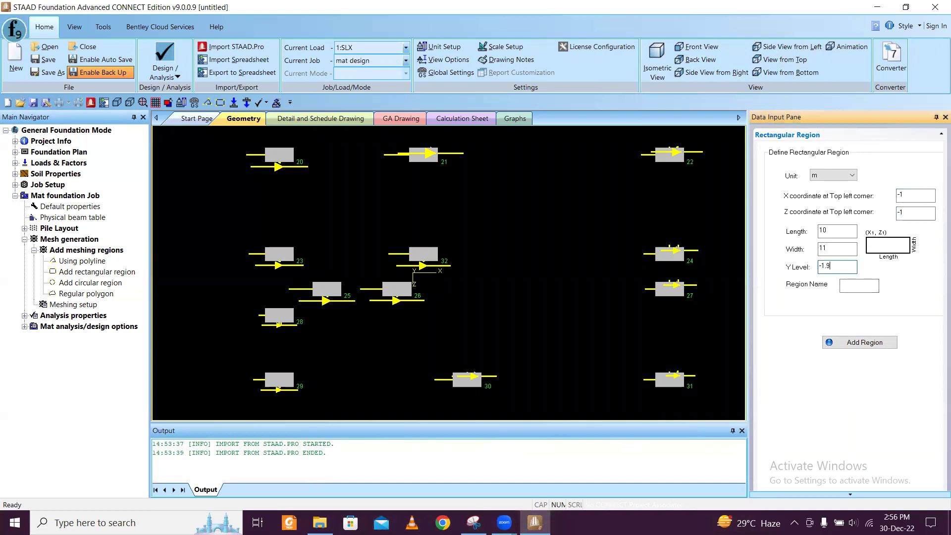
click(847, 343)
click(536, 289)
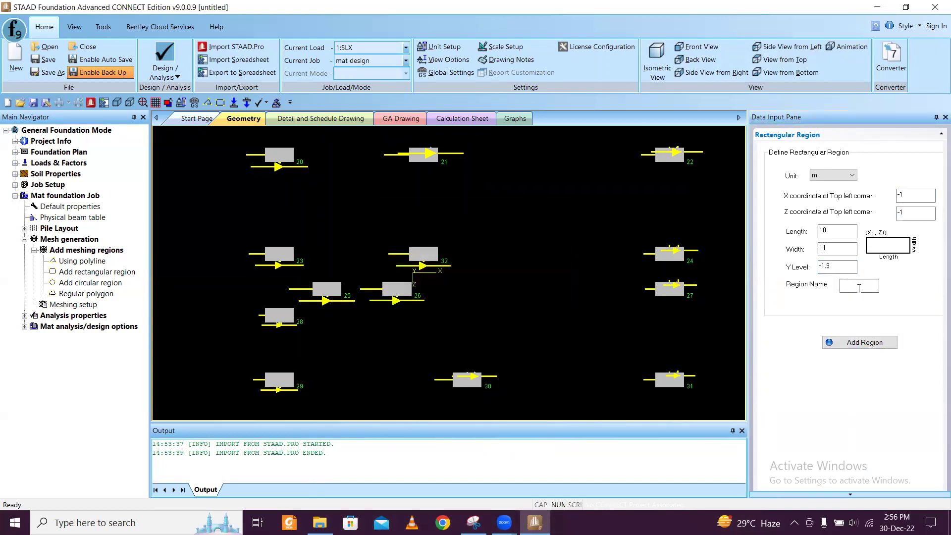
click(859, 285)
text(1)
click(858, 343)
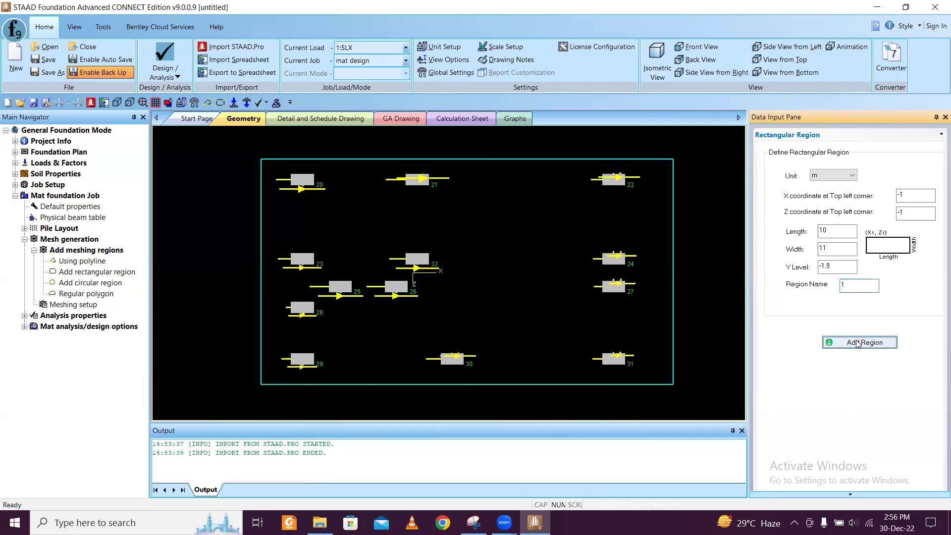
Step: Add region 1 as the meshing boundary in the Meshing setup
click(23, 323)
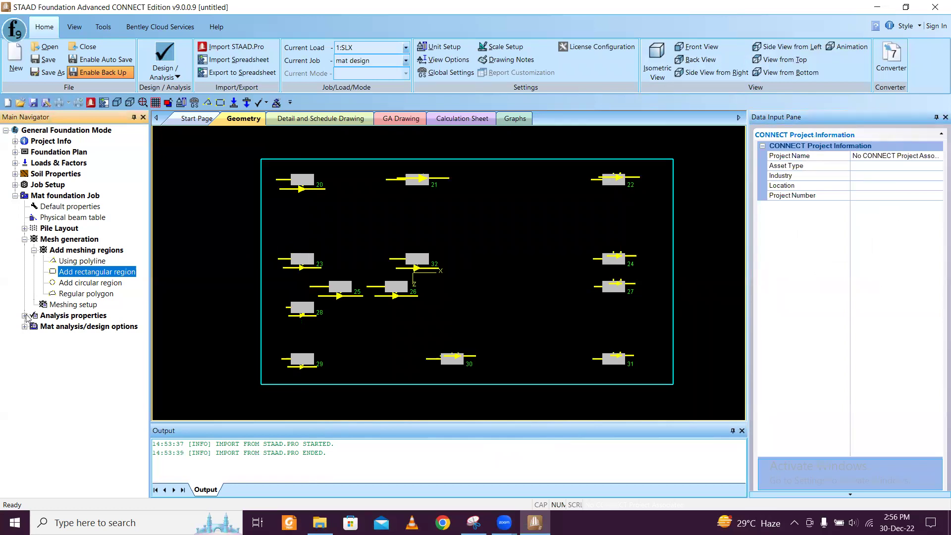
click(25, 315)
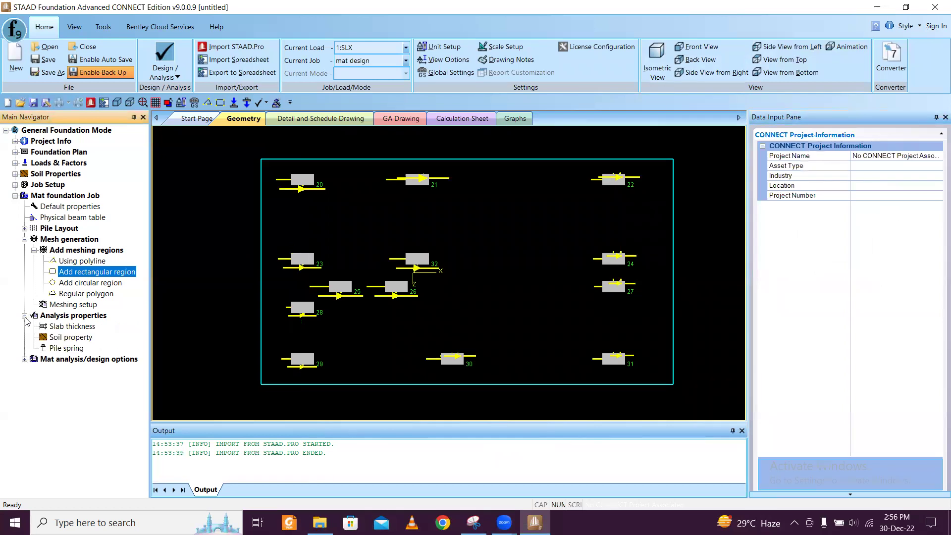
click(24, 360)
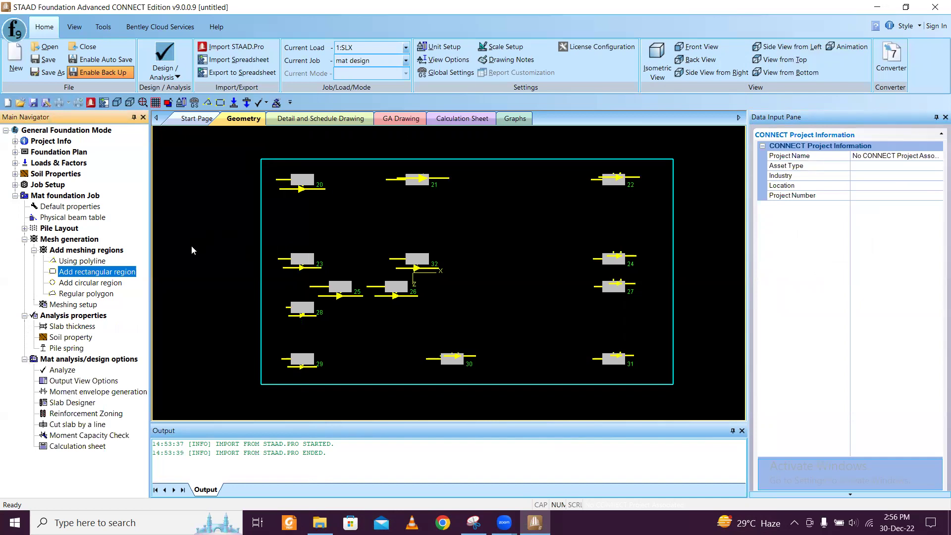
click(25, 240)
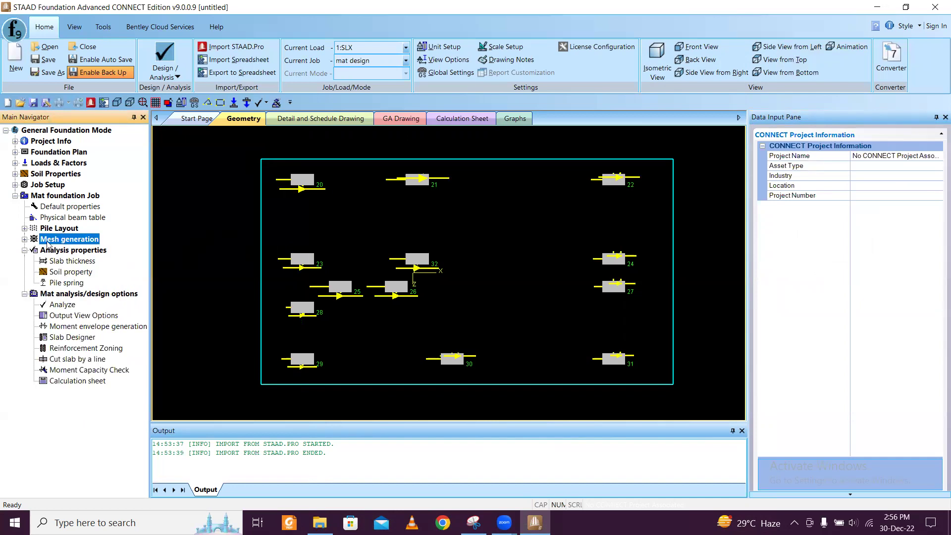
click(24, 240)
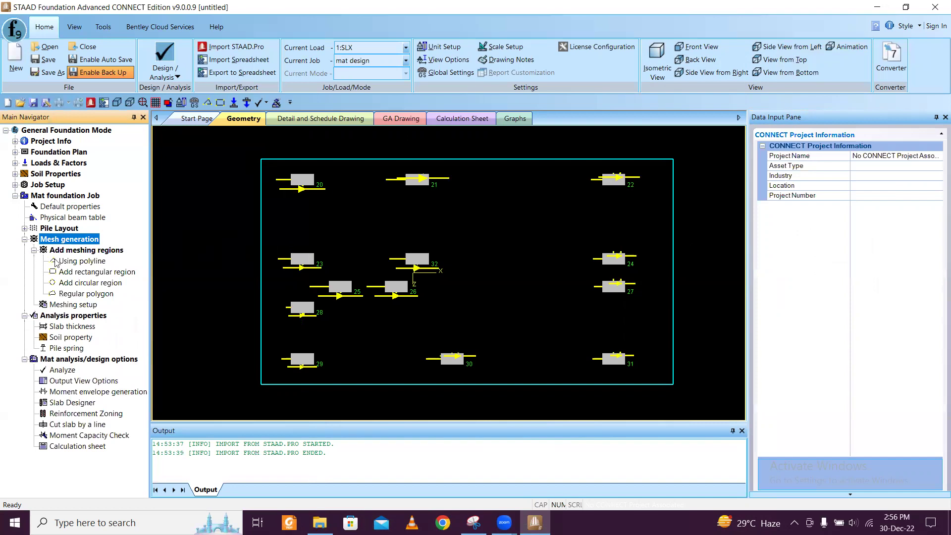
click(66, 305)
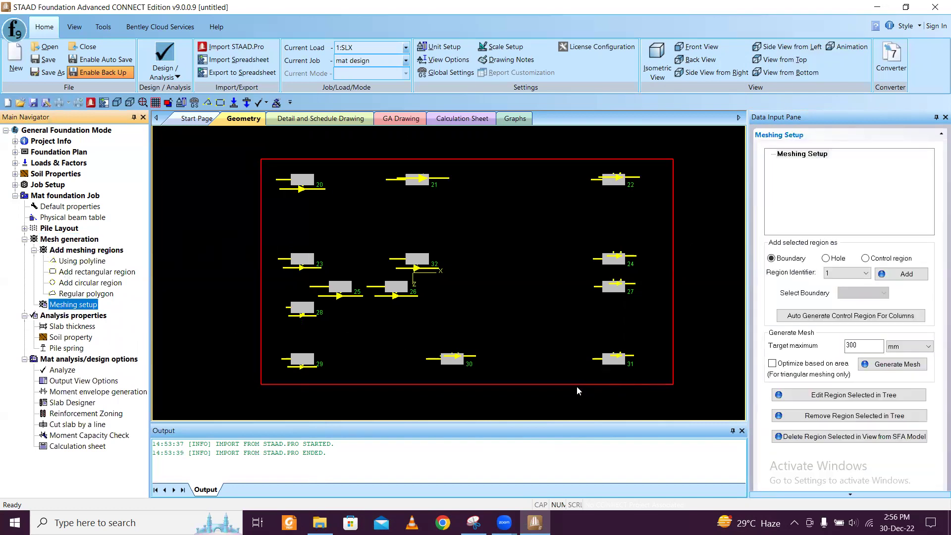
click(488, 385)
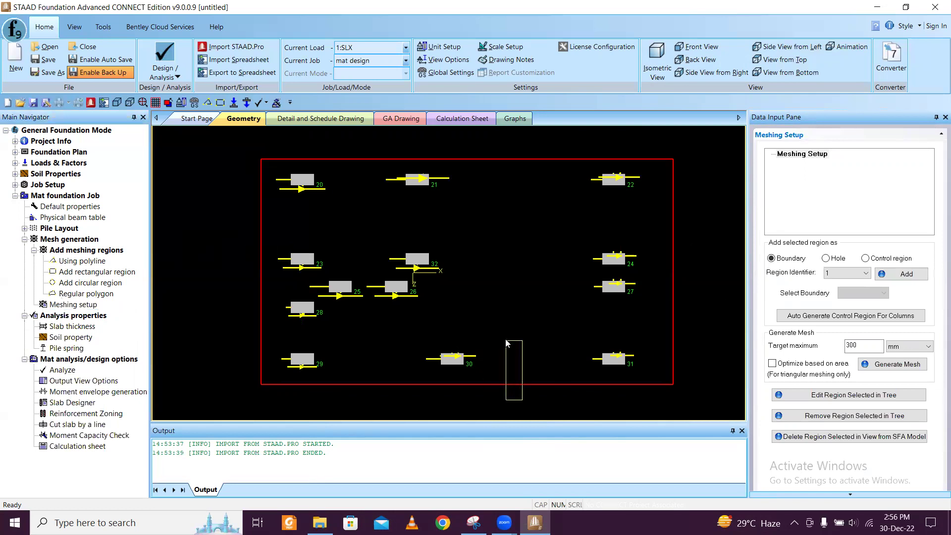
click(541, 385)
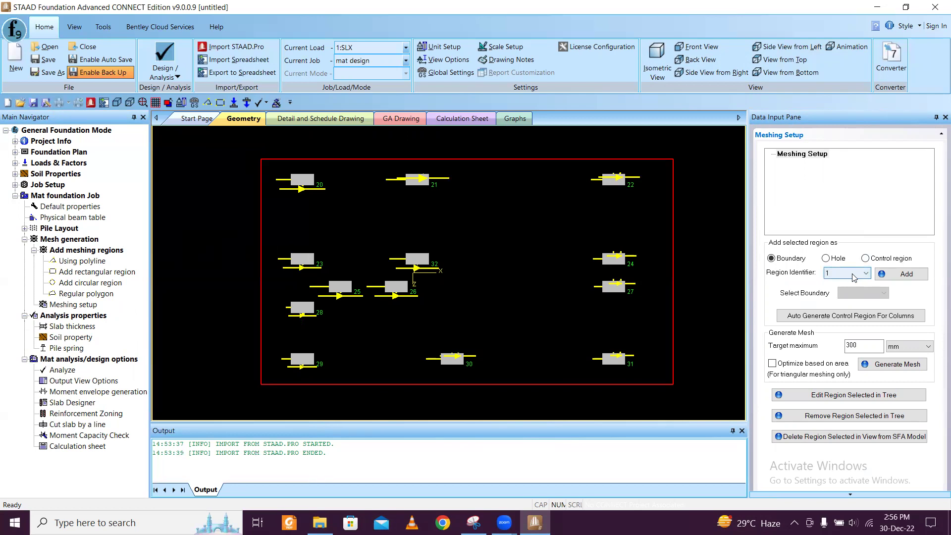
click(892, 275)
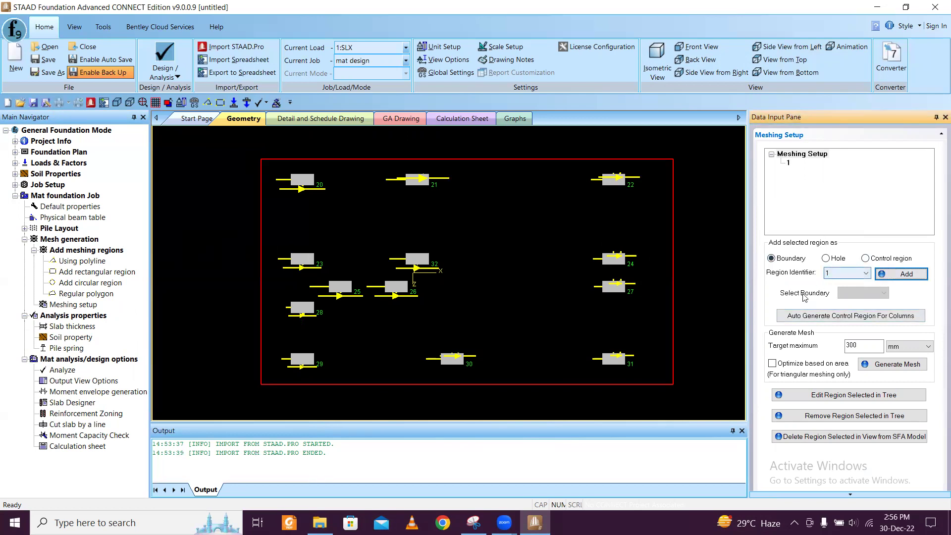
Step: Generate a quadrilateral mesh over the slab
click(897, 364)
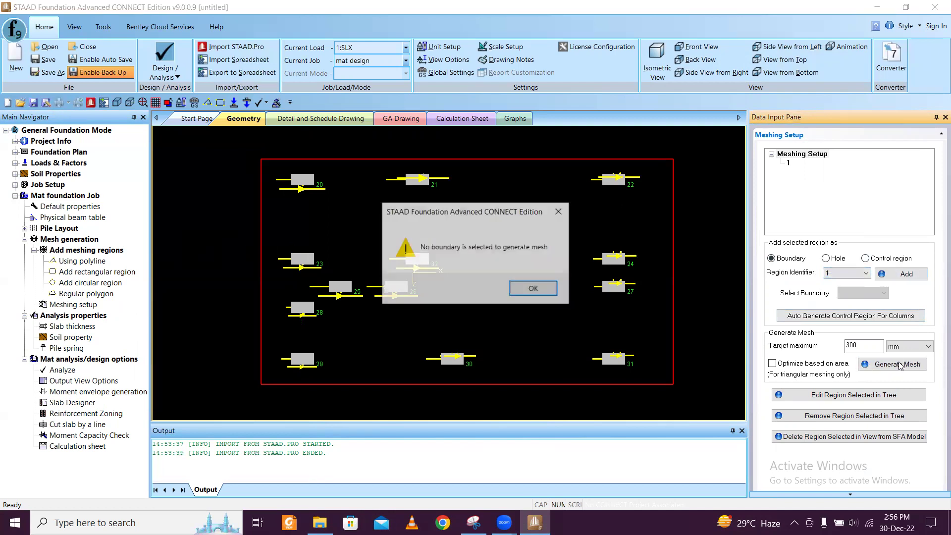
click(534, 289)
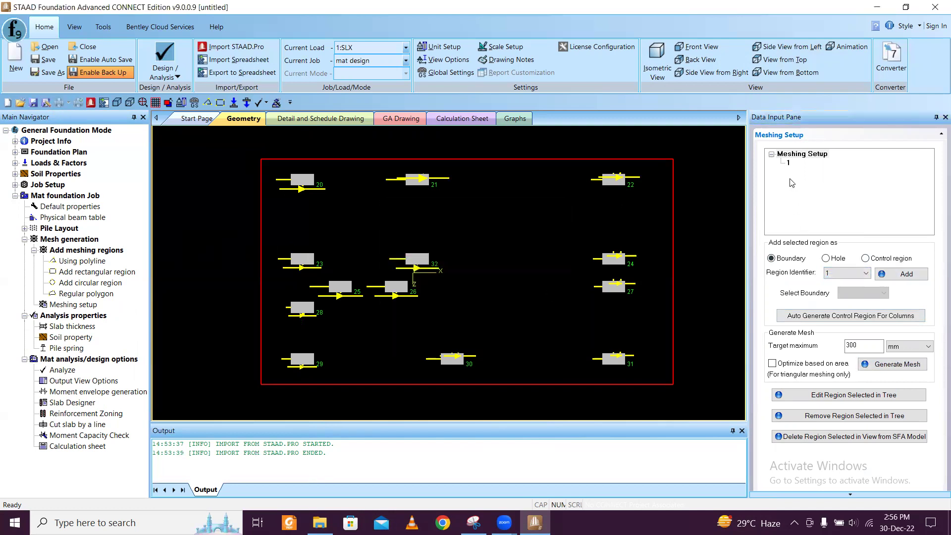
click(895, 366)
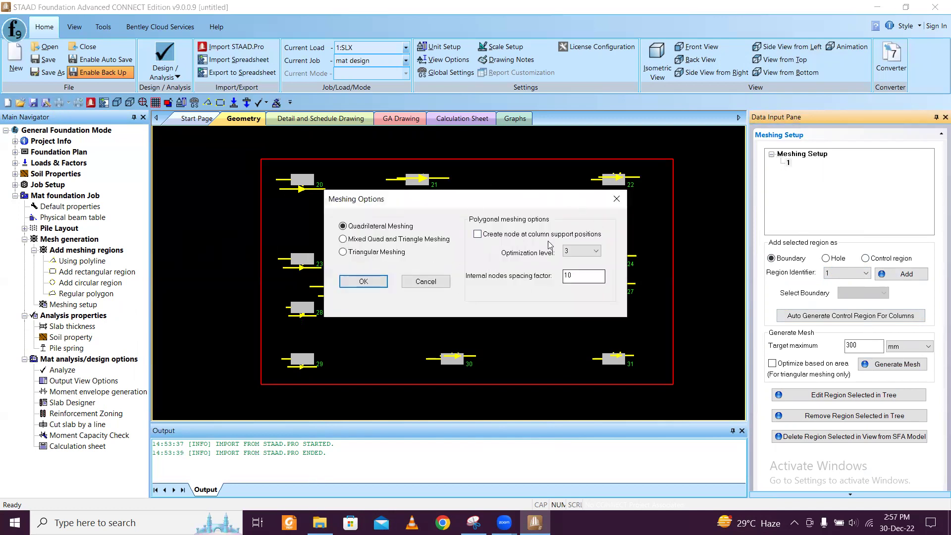
click(364, 281)
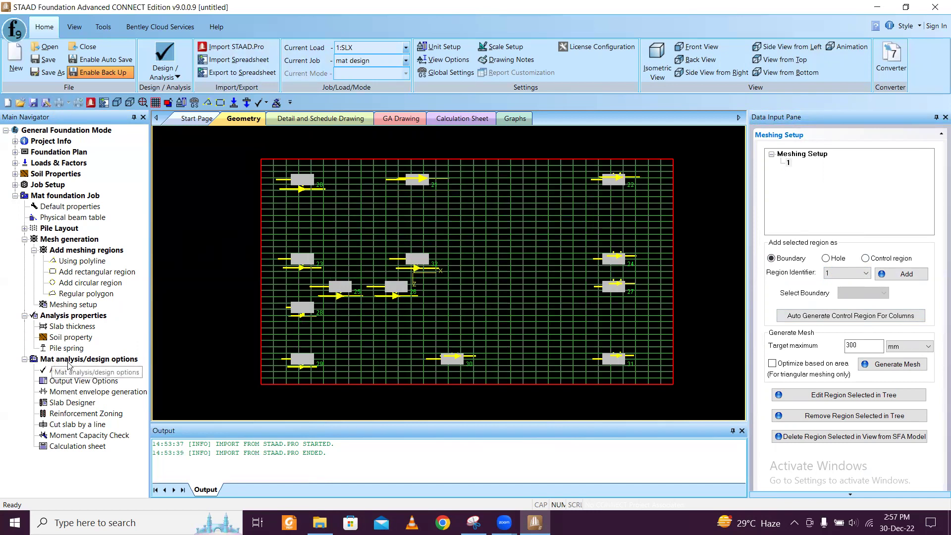
Step: Change region 1's soil subgrade modulus to 5000 kN/m2/m
click(79, 327)
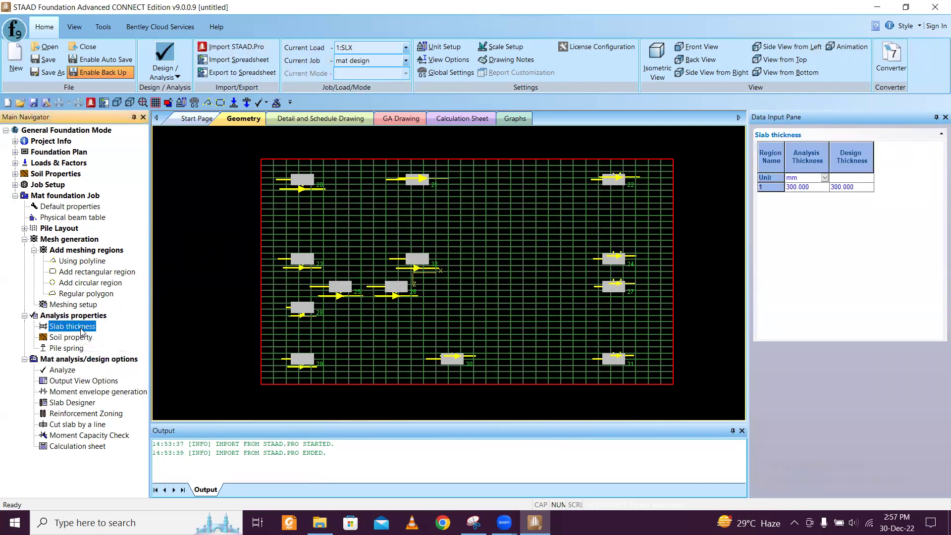
click(74, 338)
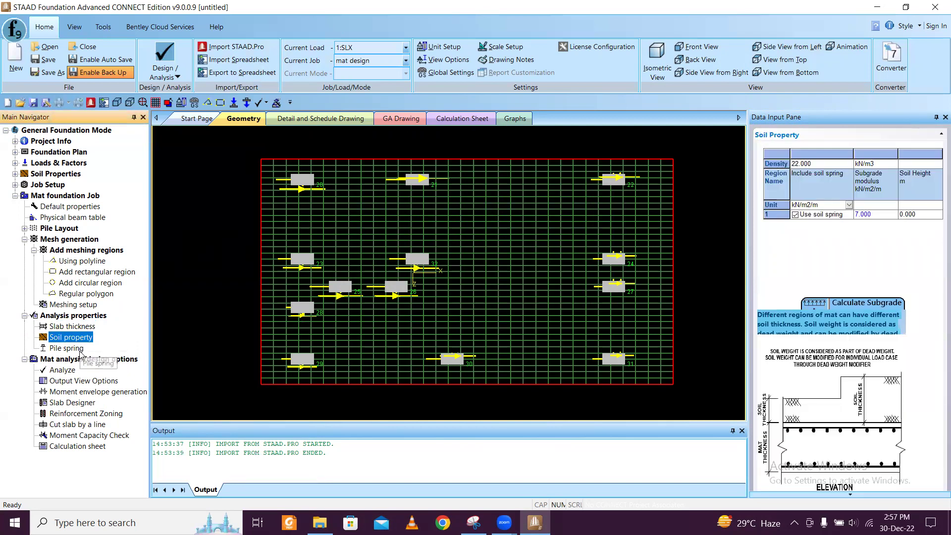
click(875, 216)
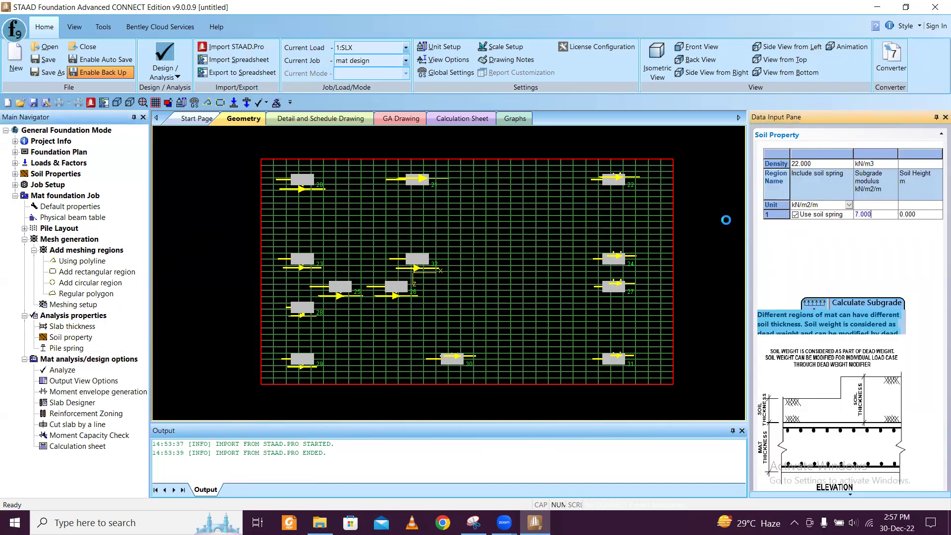
drag(871, 215, 853, 230)
text(5)
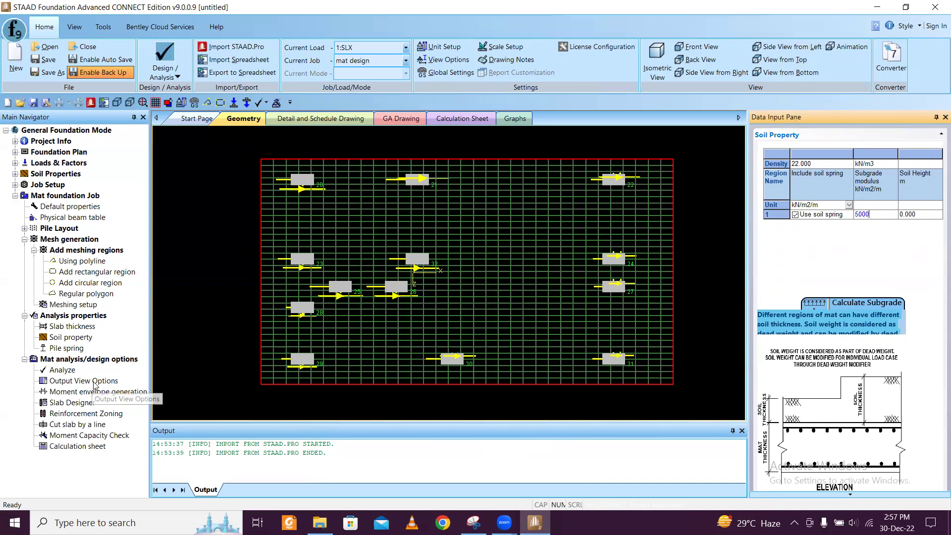
Step: Run the mat analysis and design, saving the model as G+4_foundation 4 first
click(69, 370)
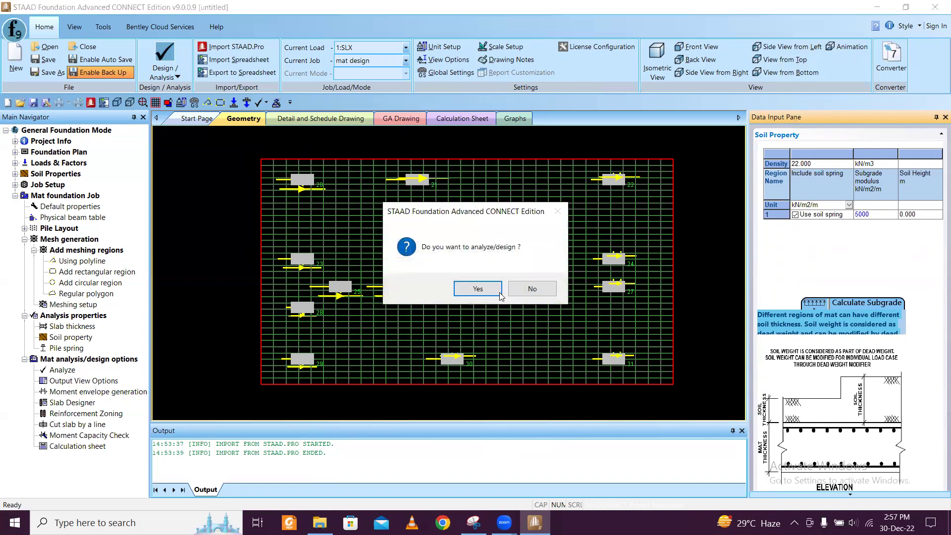
click(500, 293)
click(485, 280)
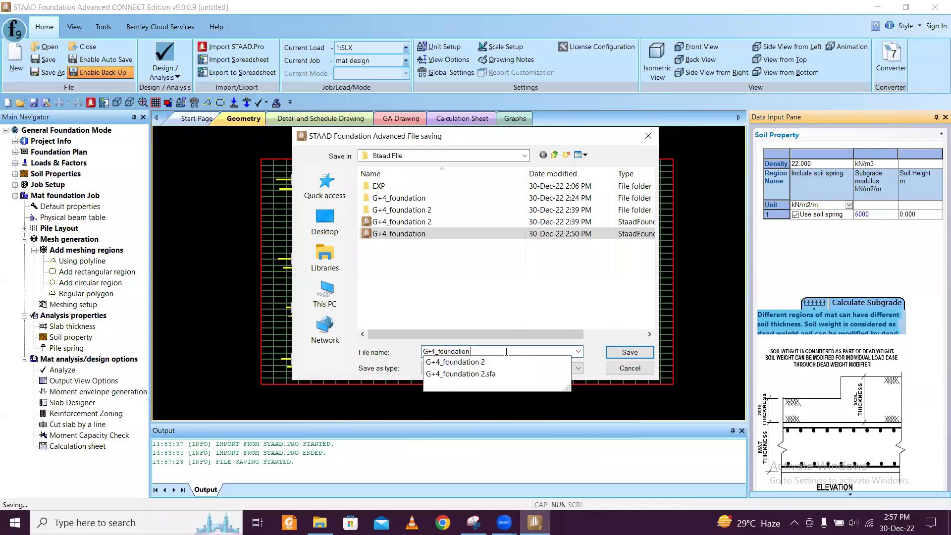
text(4)
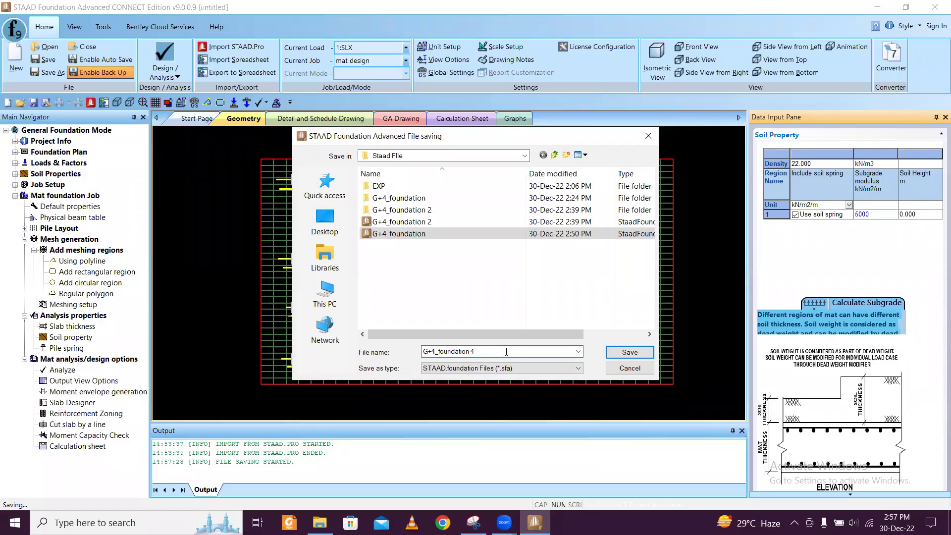
click(617, 354)
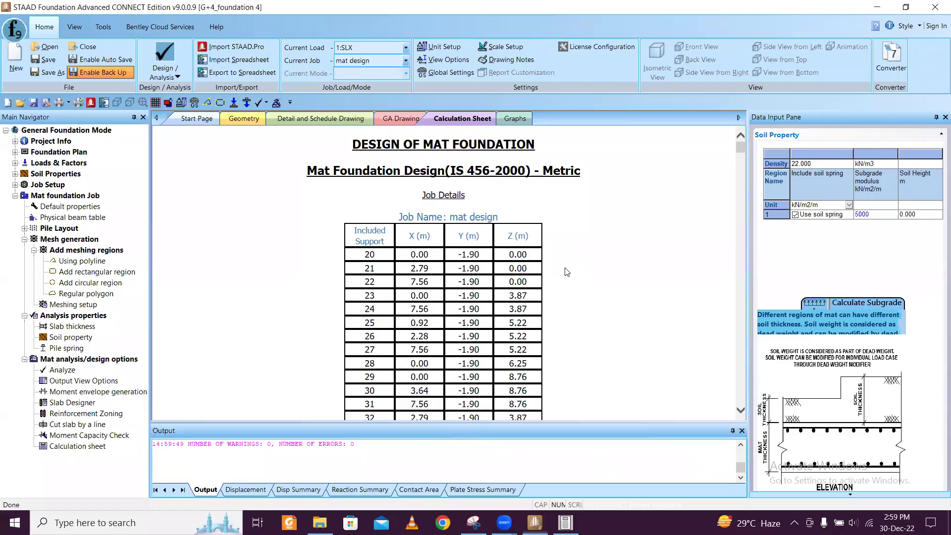
Step: Scroll the calculation sheet down past the 791.97 kN self weight to the Overturning Check
scroll(515, 256, down, 5)
scroll(515, 256, down, 20)
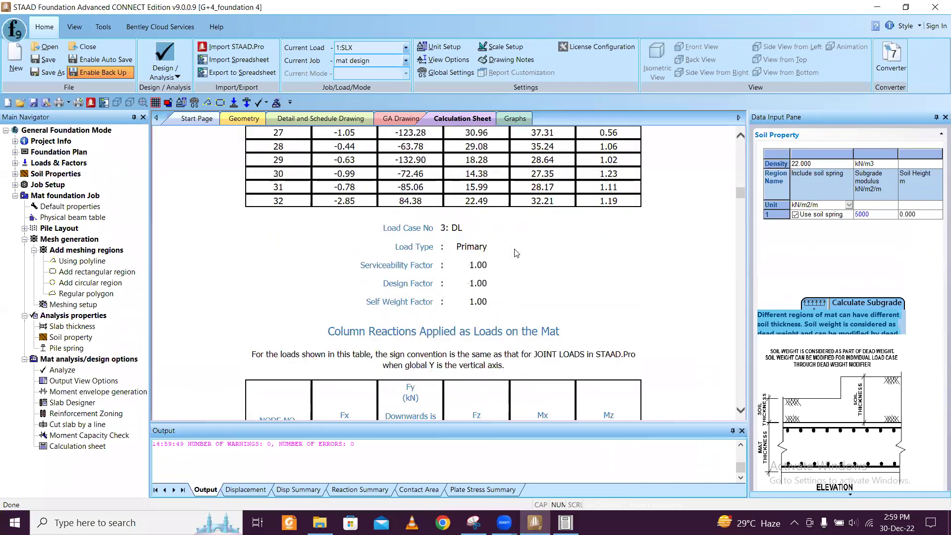
drag(741, 226, 719, 361)
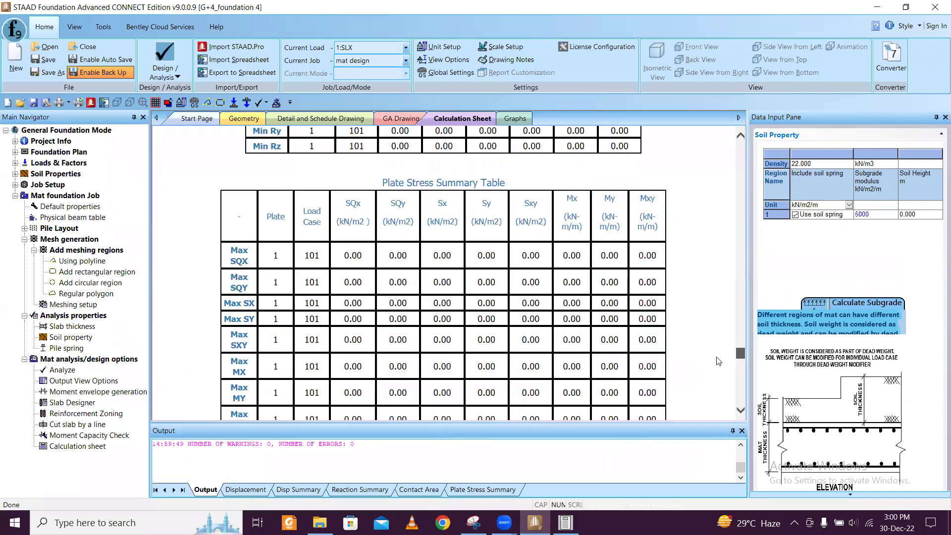
scroll(718, 369, down, 10)
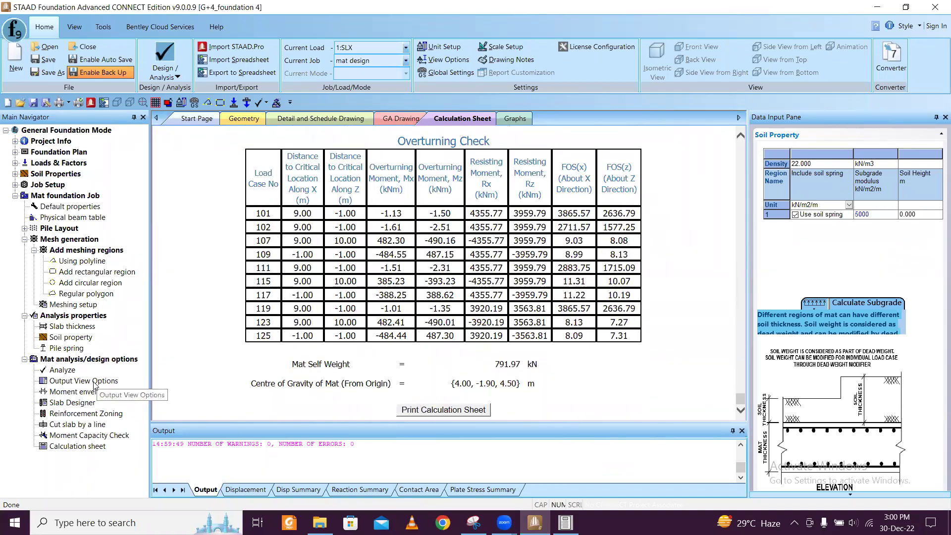
Step: In the mat geometry view, try 3D and line displacement diagrams and the soil pressure contour
click(249, 118)
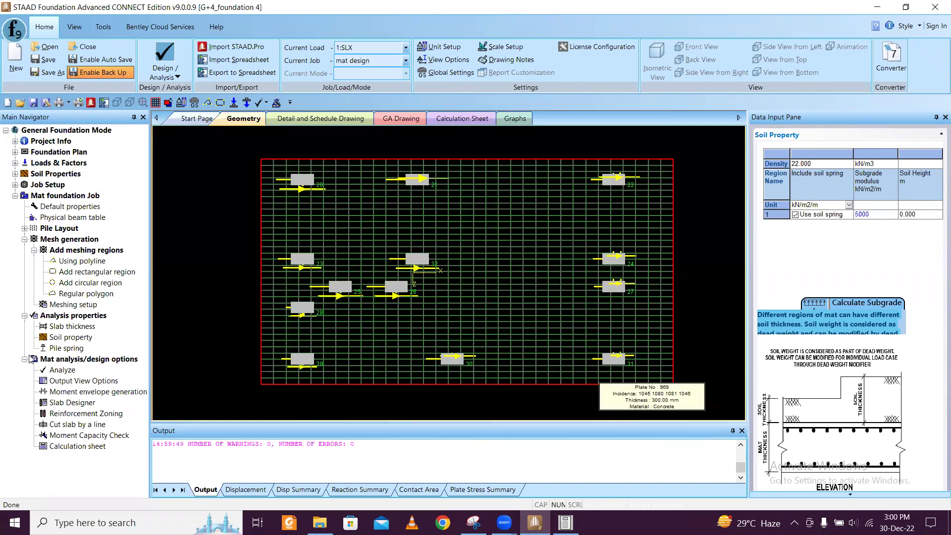
click(83, 381)
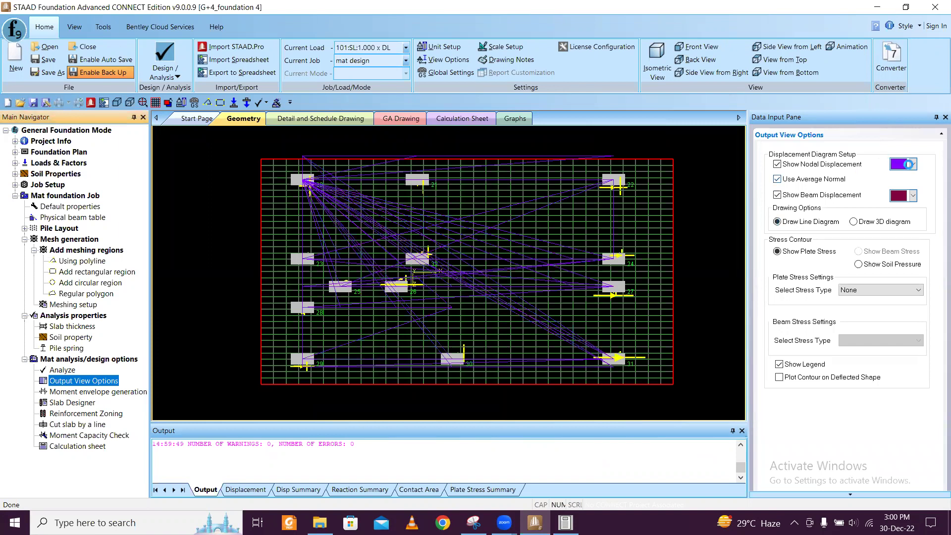
click(857, 222)
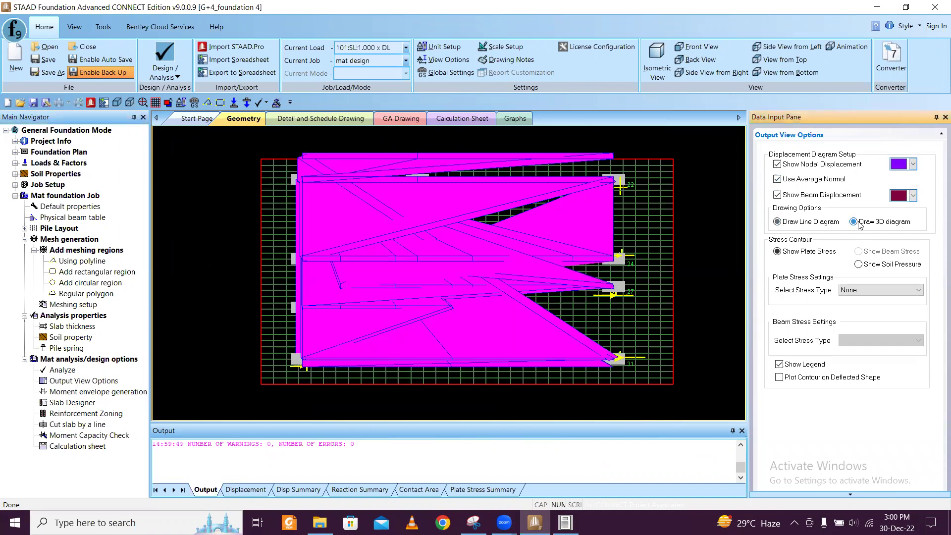
click(814, 222)
click(858, 265)
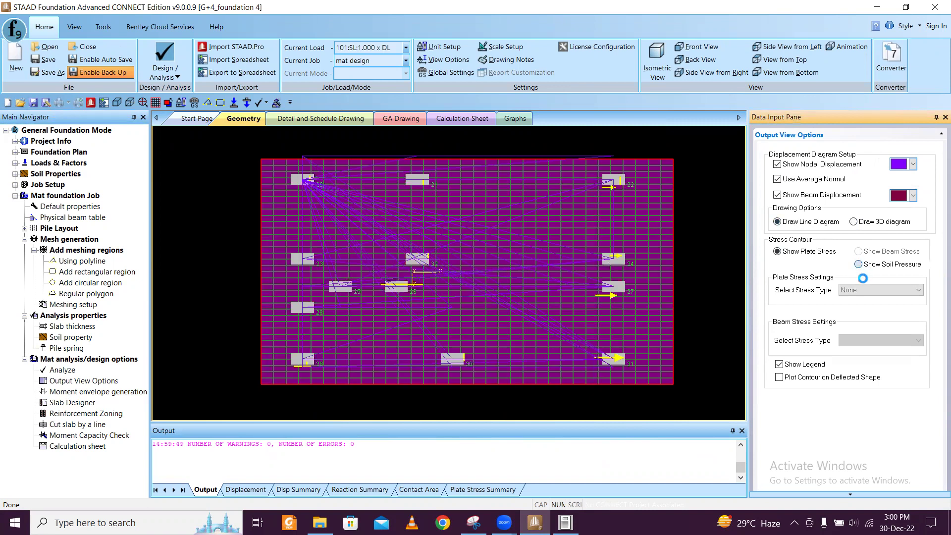
Step: Show the plate stress contour, first as Max Top, then as MXY in kN-m/m
click(795, 252)
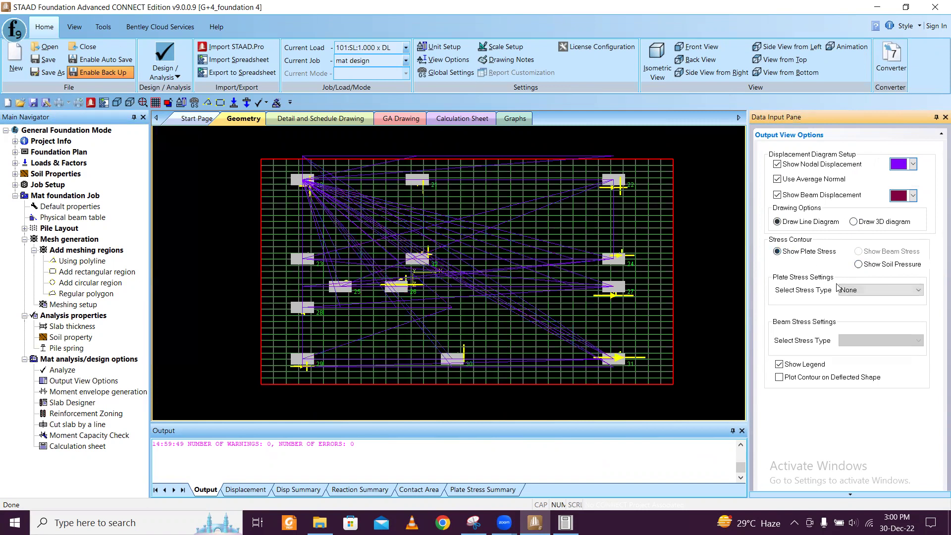
click(859, 292)
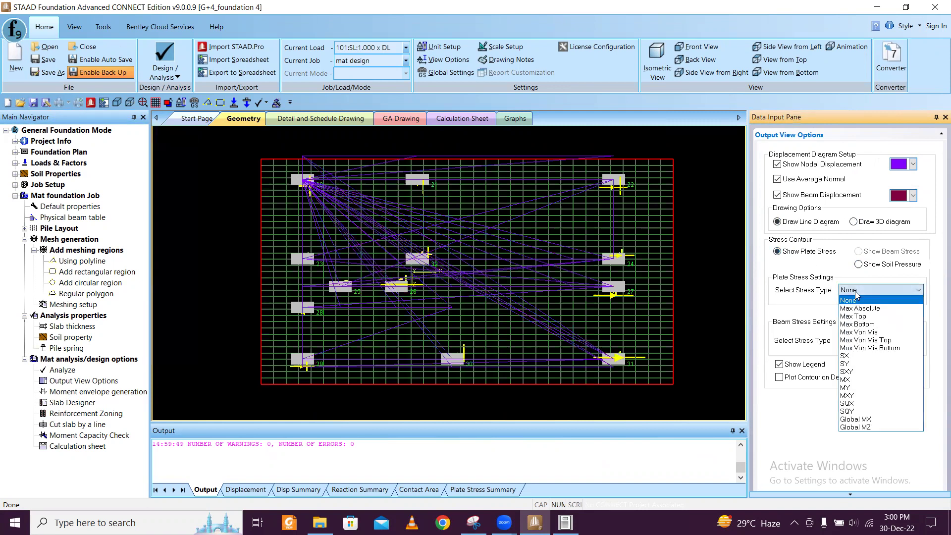
click(875, 317)
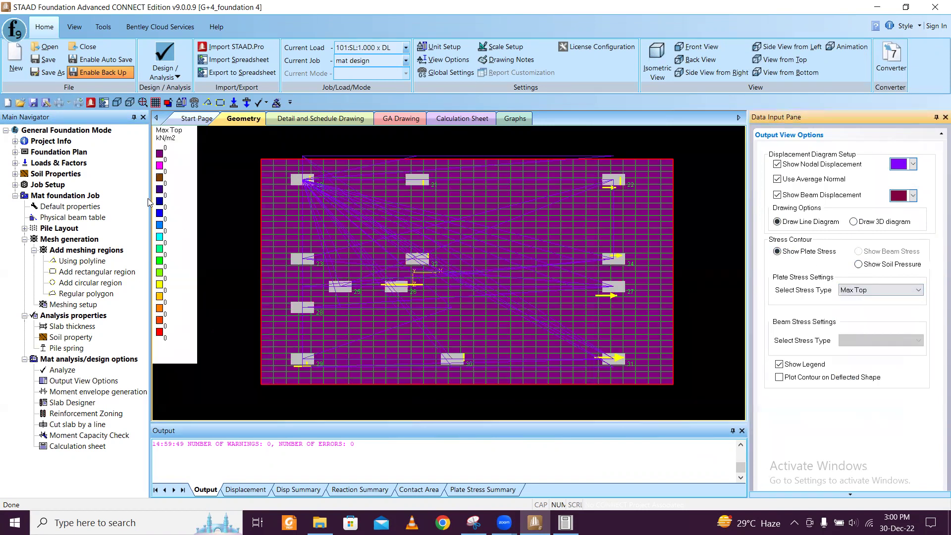
click(881, 290)
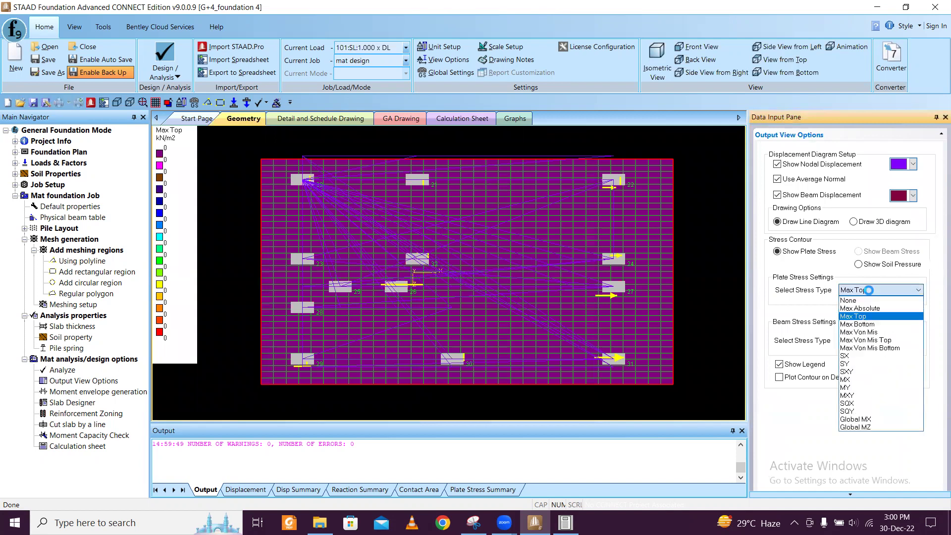
click(873, 395)
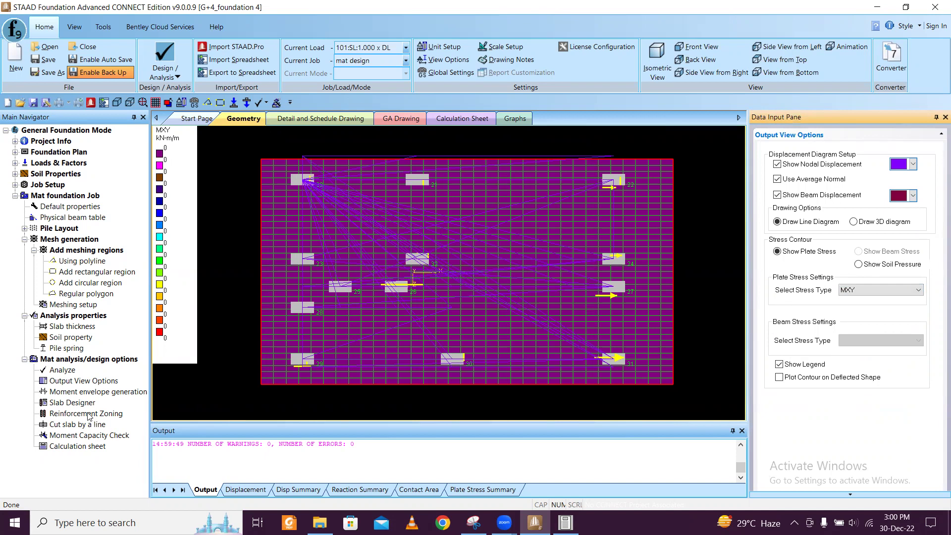
Step: Generate the moment envelope across the mat slab
click(95, 392)
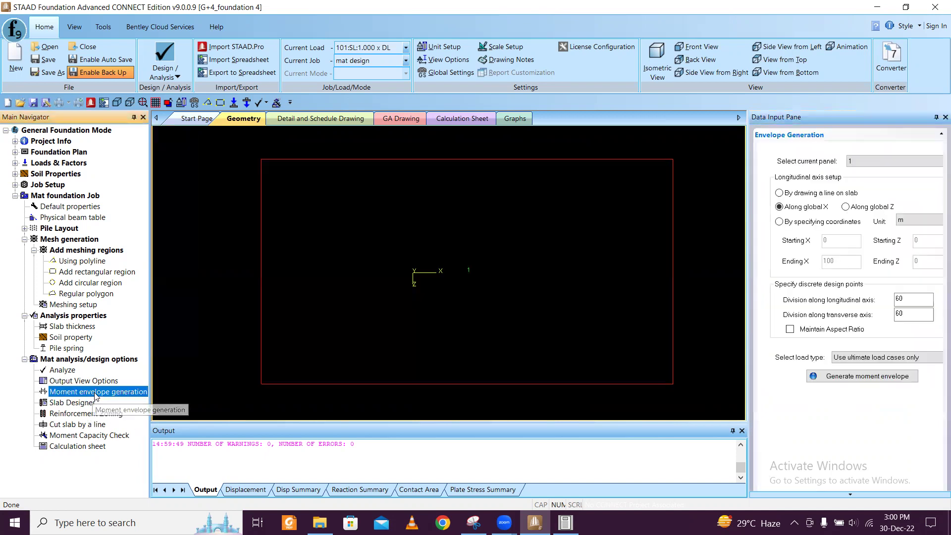
click(893, 166)
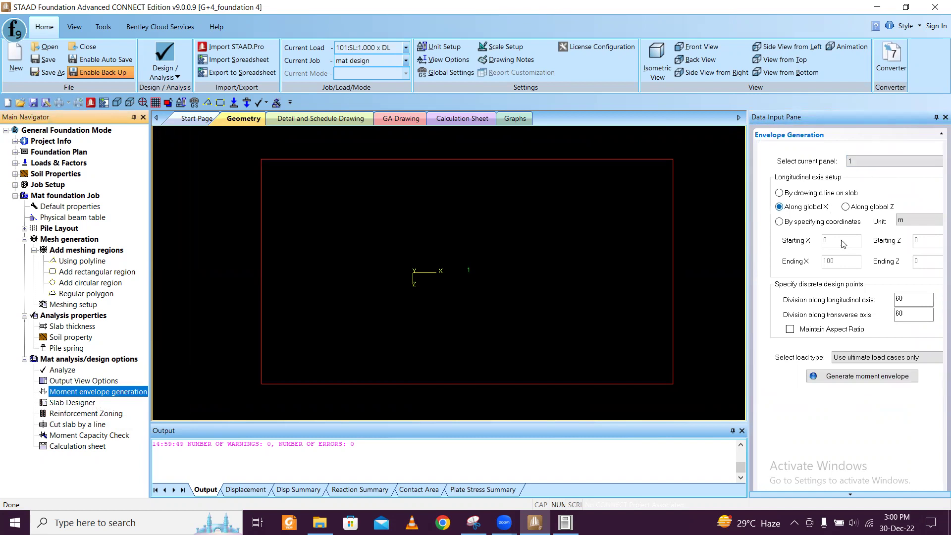
click(867, 379)
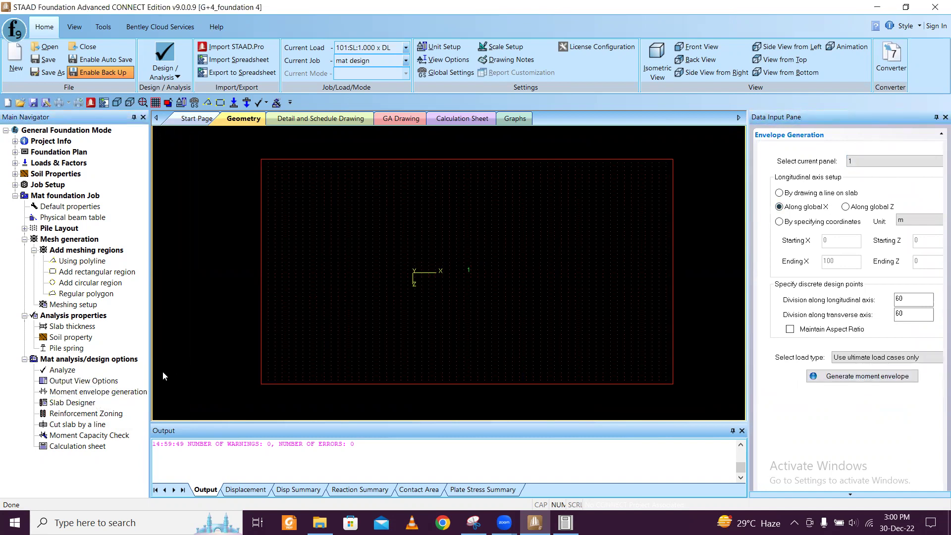
Step: In the Slab Designer, set steel grade Fy 500 and concrete grade Fc 30
click(80, 403)
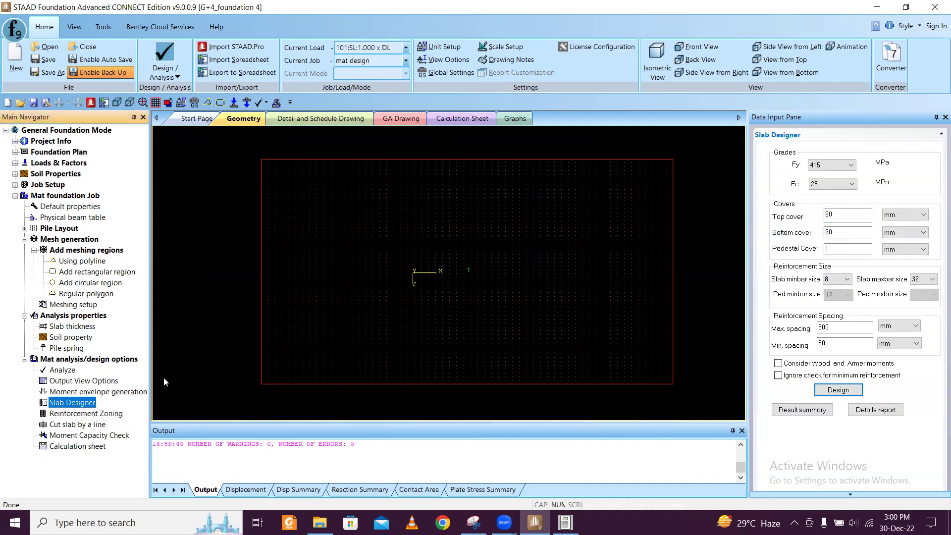
click(850, 165)
click(829, 198)
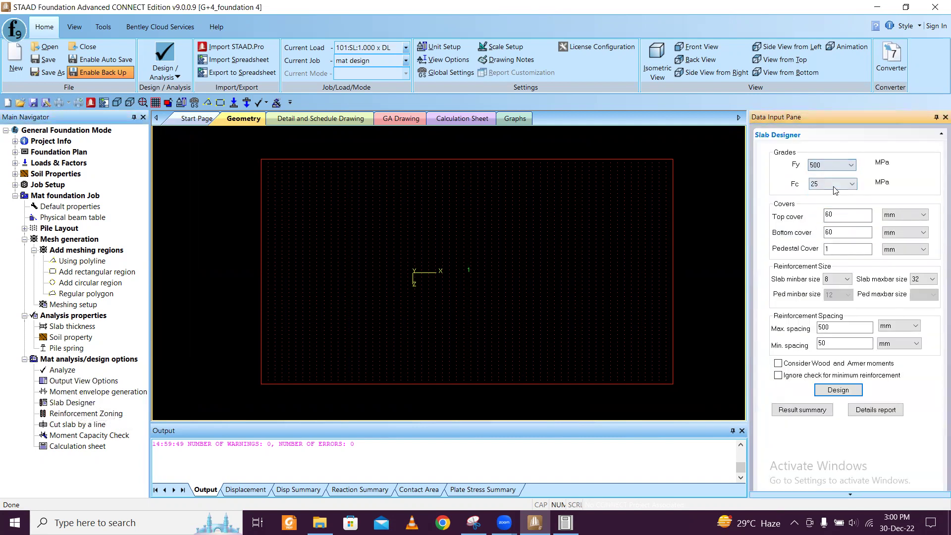
click(834, 184)
click(835, 226)
click(850, 216)
key(Tab)
key(Tab)
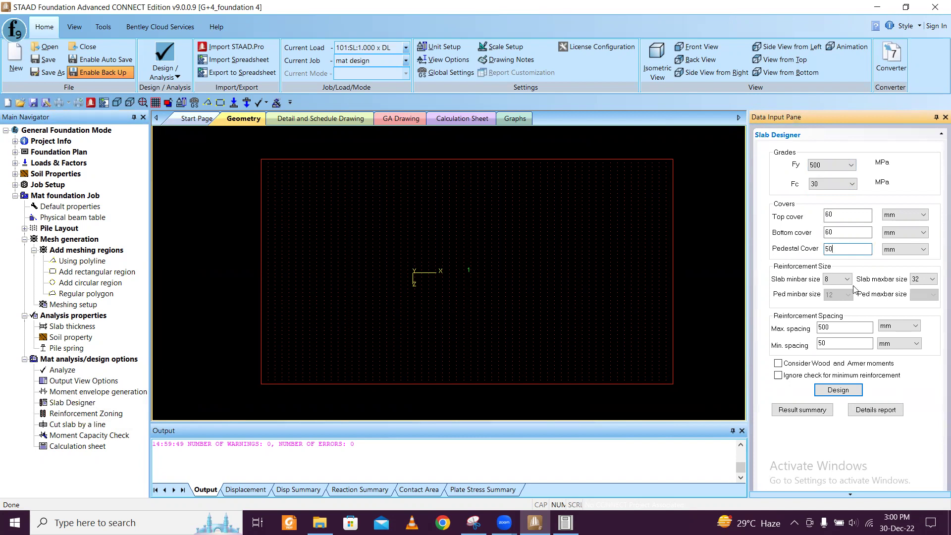
Step: Limit the maximum bar to 20 mm with 200/100 mm spacing and run the slab design
click(915, 279)
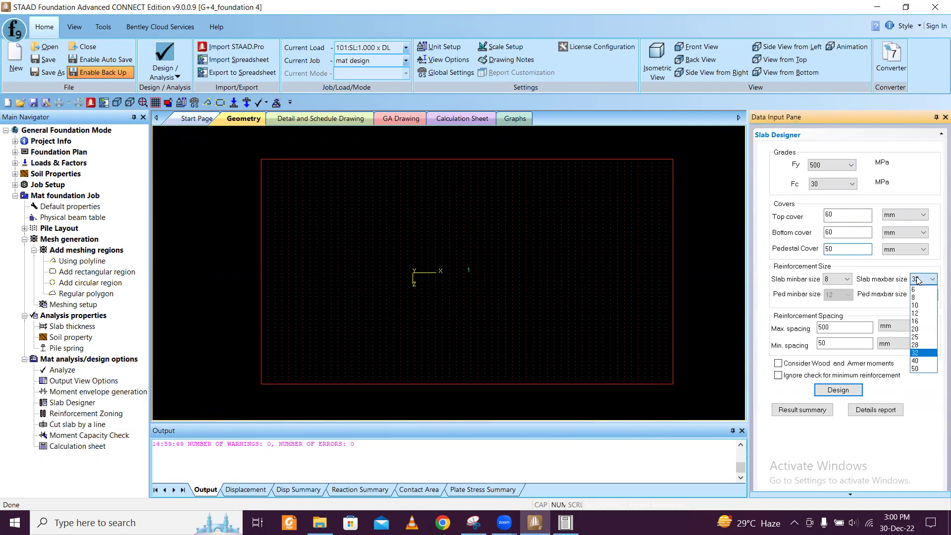
click(915, 329)
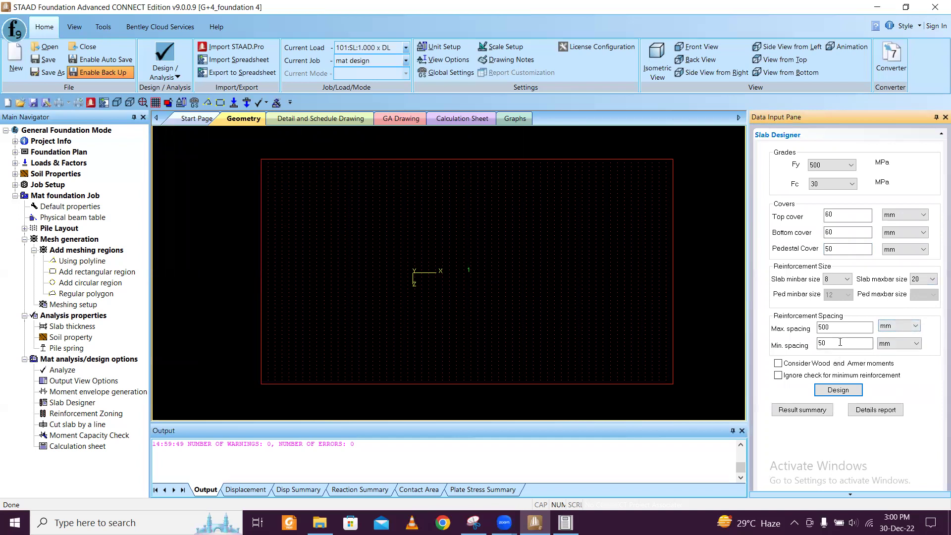
double_click(842, 327)
text(200)
double_click(844, 343)
text(1)
click(843, 392)
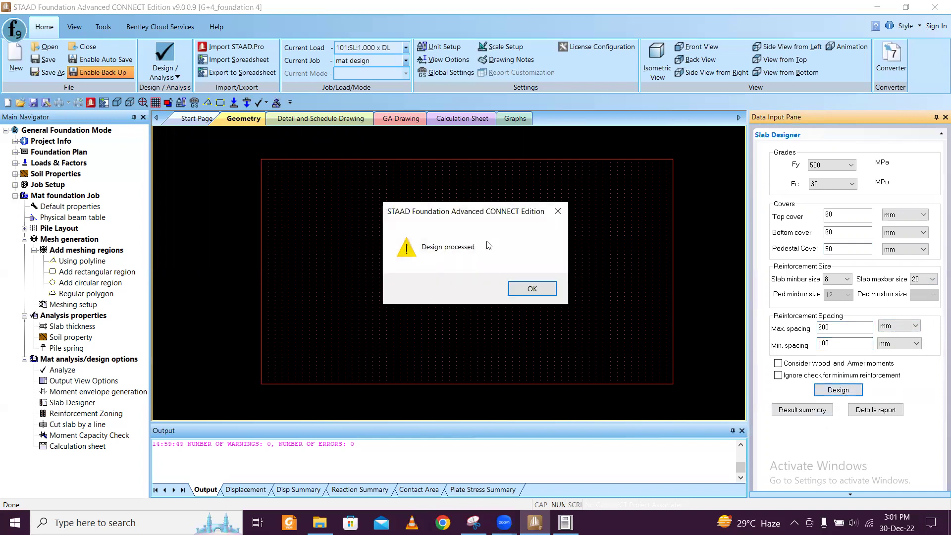
Step: Review the 360 sq. mm required-reinforcement summary for every direction and face, then close it
click(532, 288)
click(803, 411)
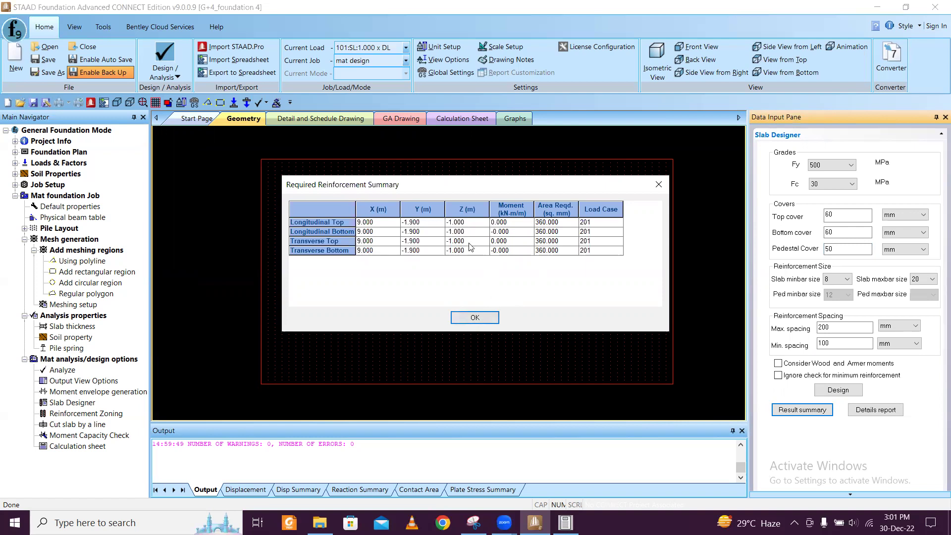
click(475, 316)
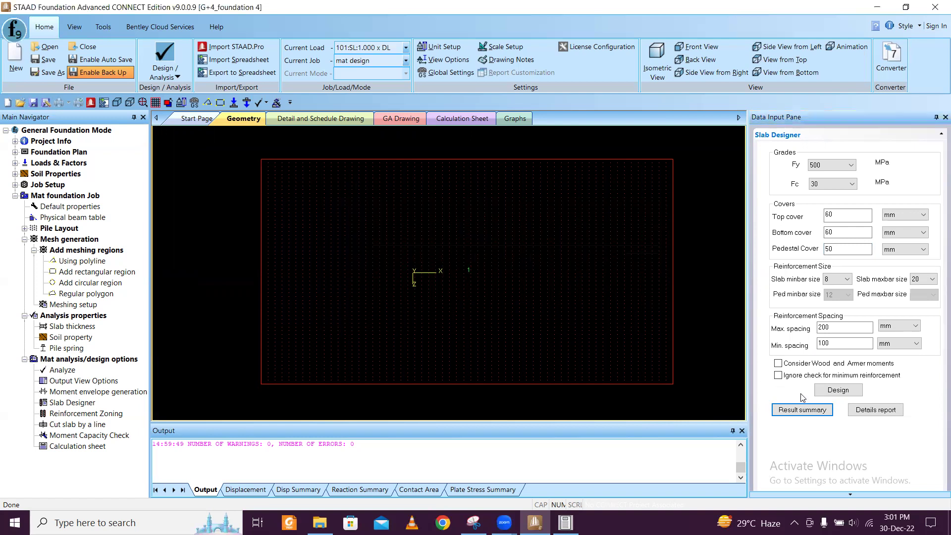
click(881, 414)
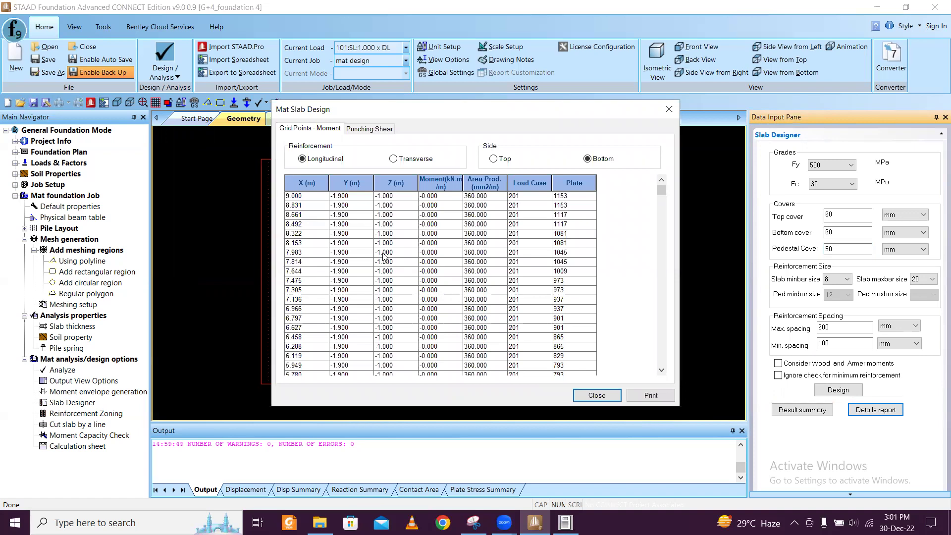
click(494, 160)
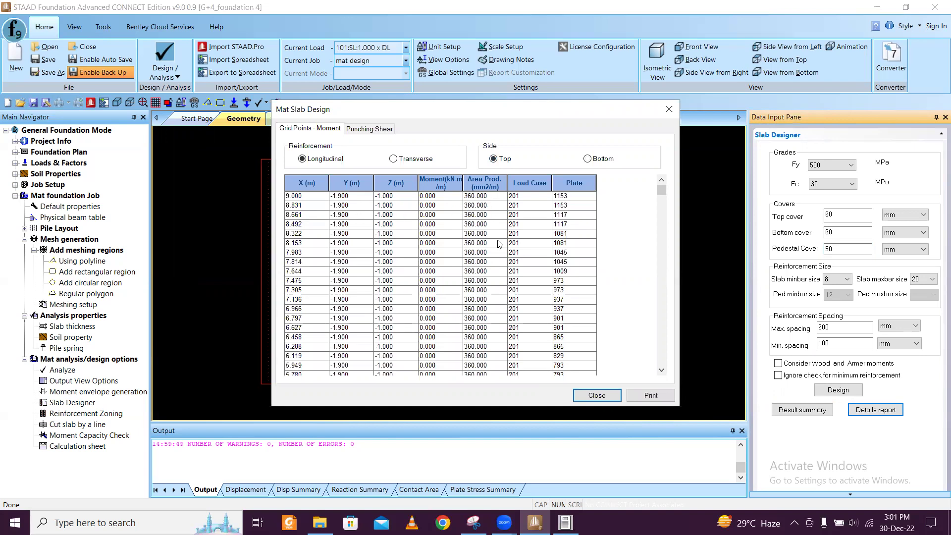
click(362, 130)
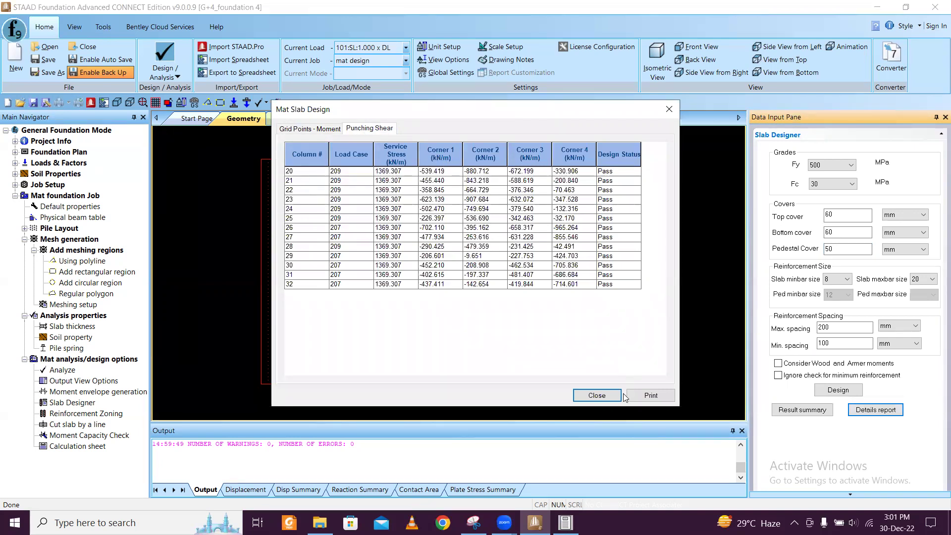
click(607, 396)
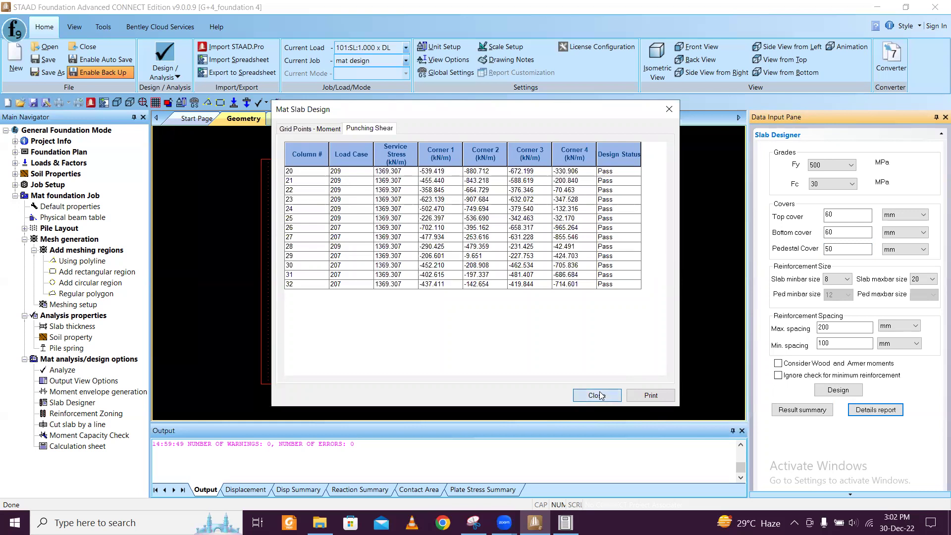